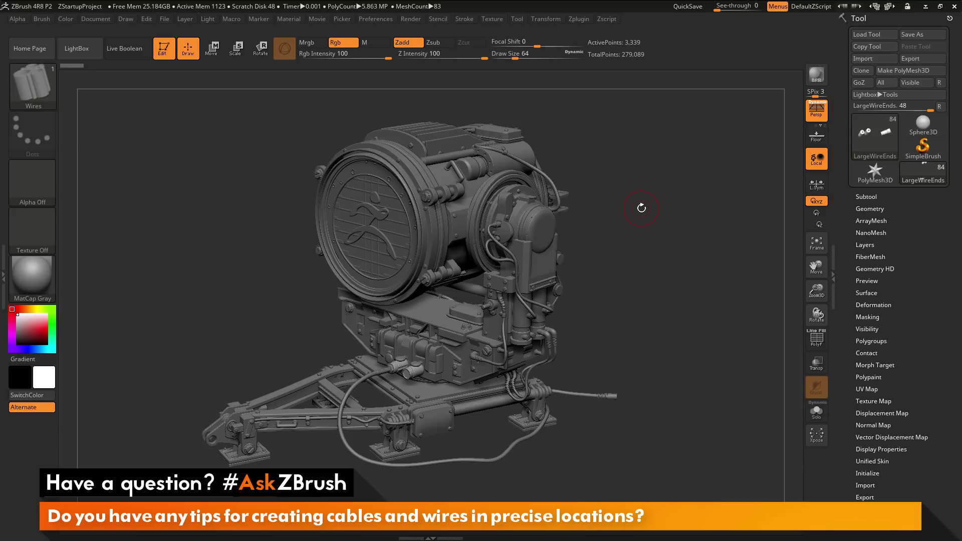
# - Examine the searchlight model's existing cable and open connectors, and show the Wires brush's curve settings
pyautogui.moveTo(645, 262); pyautogui.dragTo(653, 296)
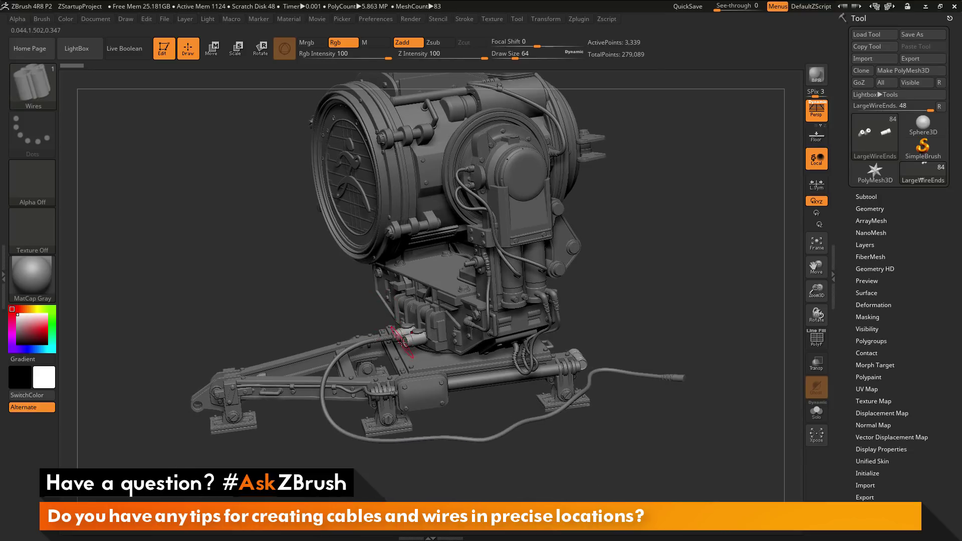
pyautogui.moveTo(660, 316); pyautogui.dragTo(590, 328)
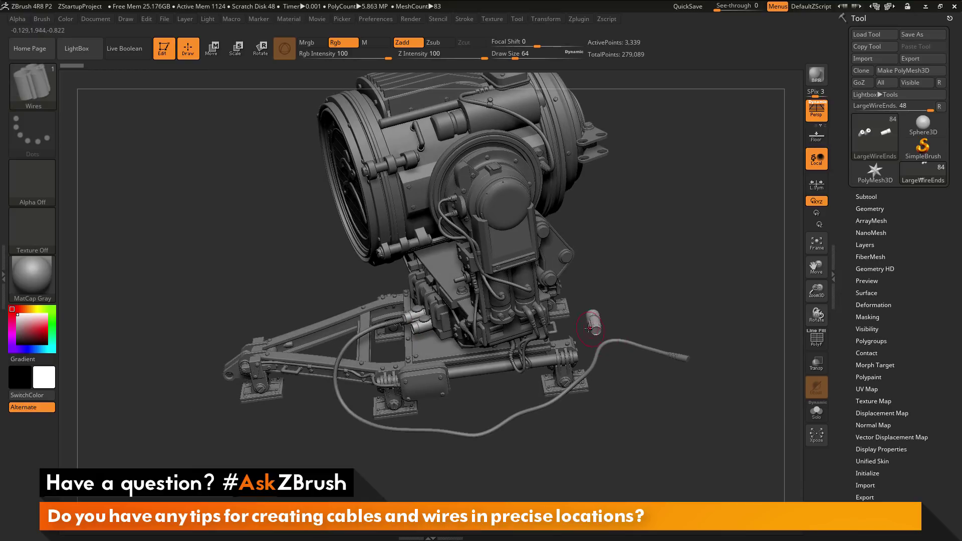
pyautogui.moveTo(641, 298); pyautogui.dragTo(665, 328)
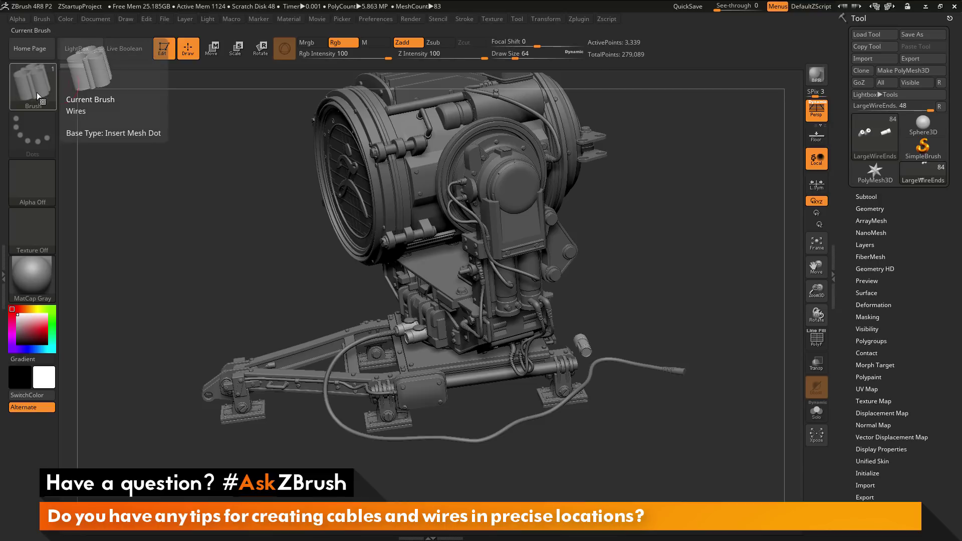
pyautogui.click(471, 20)
pyautogui.click(485, 186)
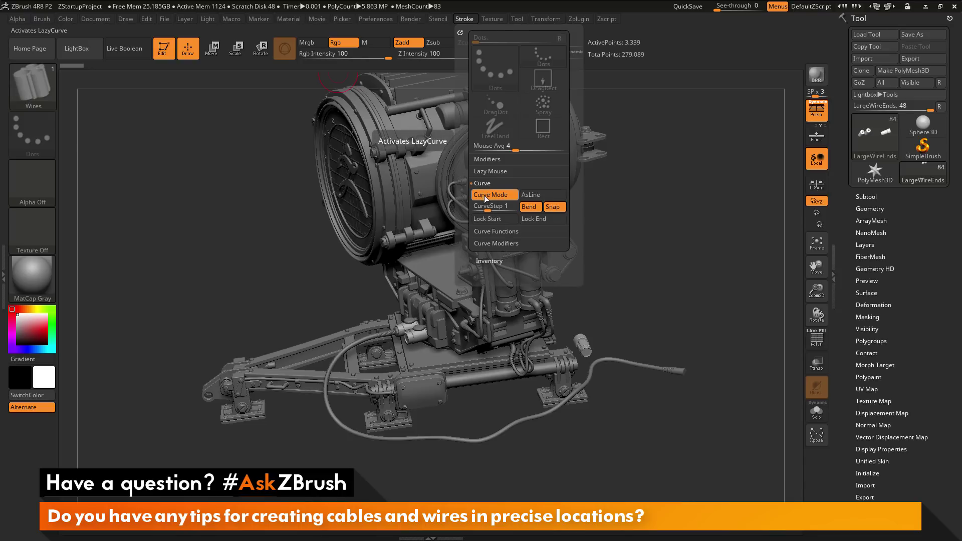
# - Draw a Wires brush curve from the free connector under the lamp along the existing ground cable
pyautogui.moveTo(413, 357); pyautogui.dragTo(441, 353)
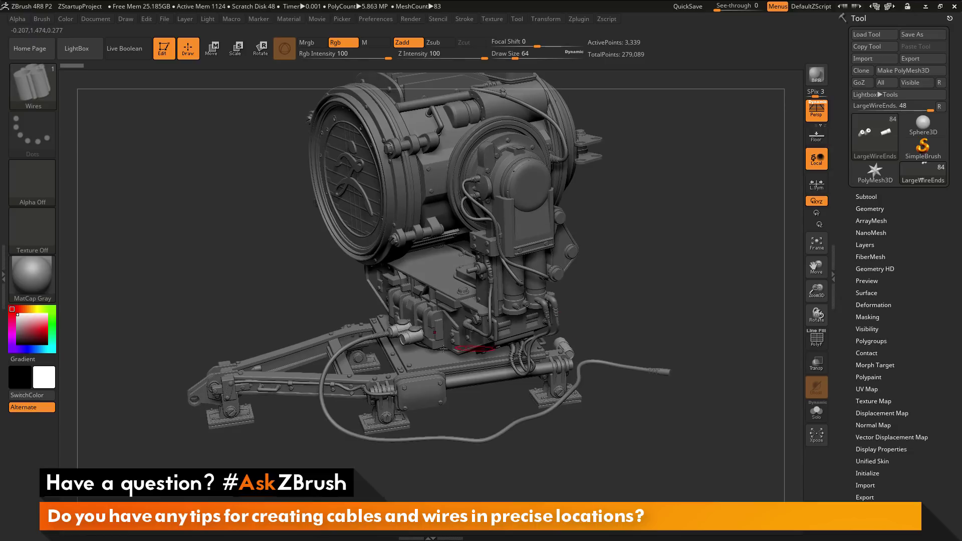
pyautogui.hotkey('ctrl', 'z')
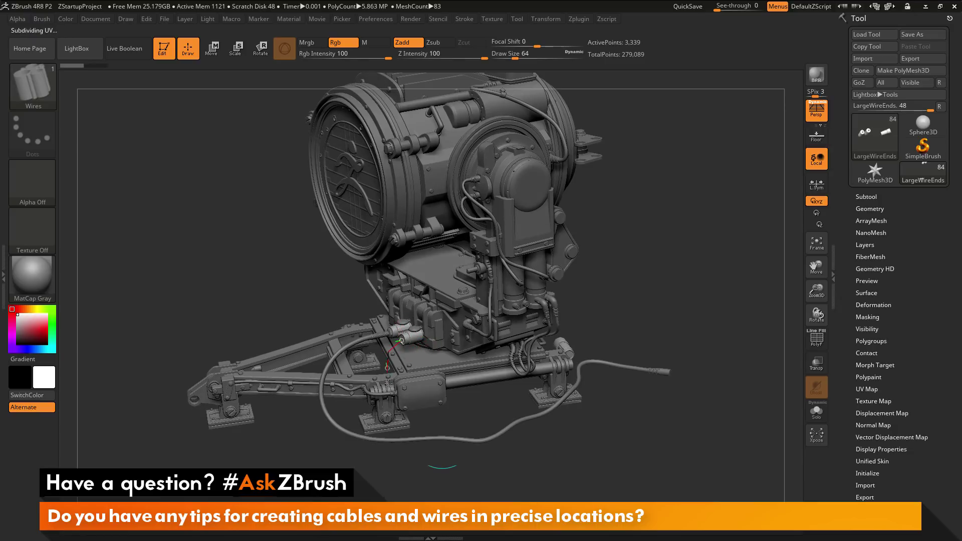
pyautogui.moveTo(407, 441)
pyautogui.mouseDown()
pyautogui.moveTo(501, 434)
pyautogui.moveTo(612, 397)
pyautogui.mouseUp()
pyautogui.moveTo(668, 326); pyautogui.dragTo(668, 326)
pyautogui.moveTo(676, 439); pyautogui.dragTo(606, 384)
pyautogui.keyDown('alt'); pyautogui.moveTo(613, 419); pyautogui.dragTo(644, 441); pyautogui.keyUp('alt')
pyautogui.moveTo(341, 273)
pyautogui.moveTo(340, 272); pyautogui.dragTo(385, 264)
pyautogui.hotkey('ctrl', 'shift', 'z')
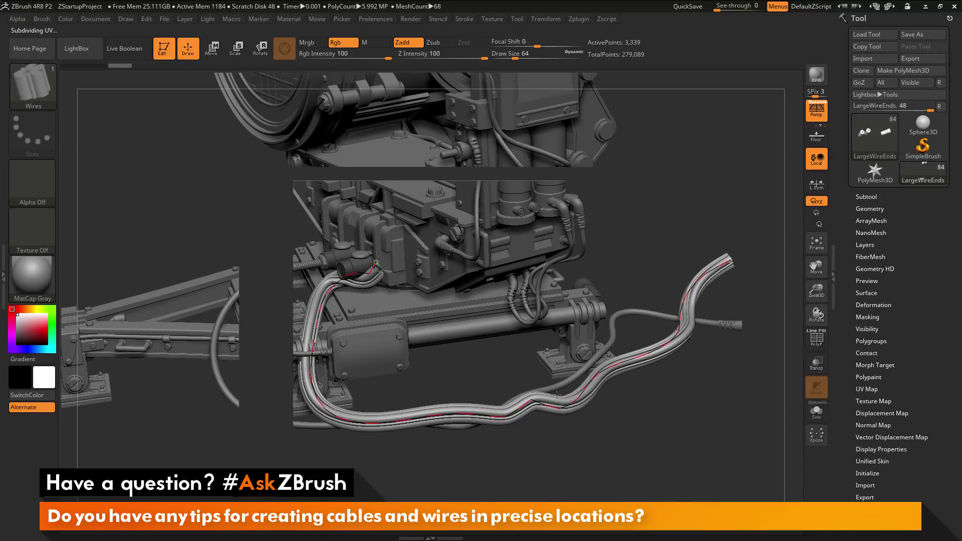
# - Try to bend the wire's far end to the loose connector and align its start with the base connector
pyautogui.moveTo(690, 414); pyautogui.dragTo(567, 258)
pyautogui.moveTo(678, 290); pyautogui.dragTo(517, 389)
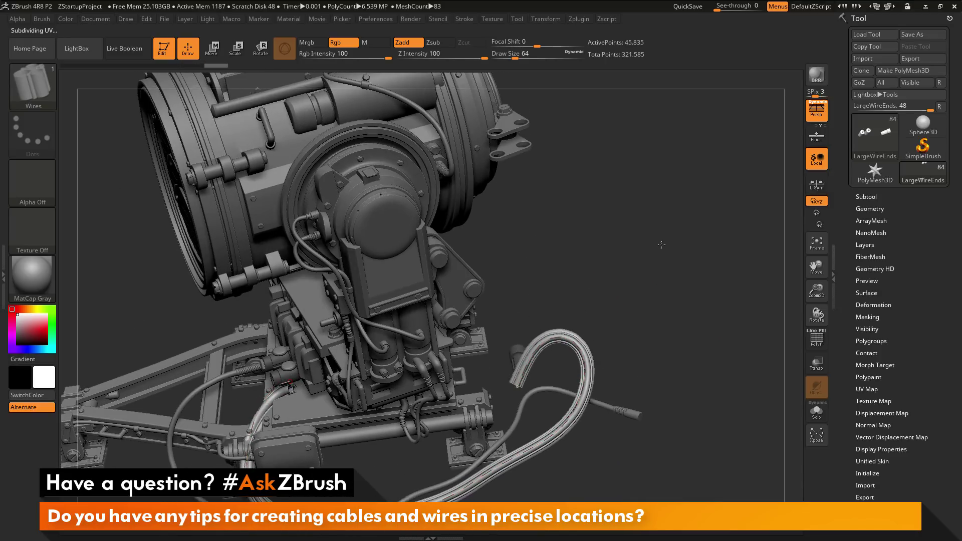
pyautogui.keyDown('alt'); pyautogui.moveTo(661, 243); pyautogui.dragTo(662, 193); pyautogui.keyUp('alt')
pyautogui.moveTo(255, 370); pyautogui.dragTo(243, 369)
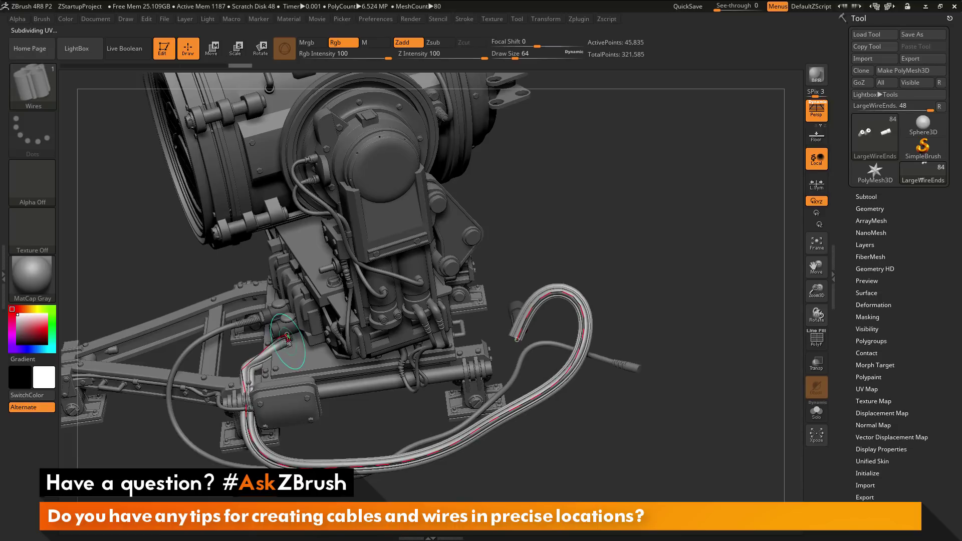
pyautogui.moveTo(288, 334); pyautogui.dragTo(273, 329)
pyautogui.keyDown('alt'); pyautogui.moveTo(624, 449); pyautogui.dragTo(640, 416); pyautogui.keyUp('alt')
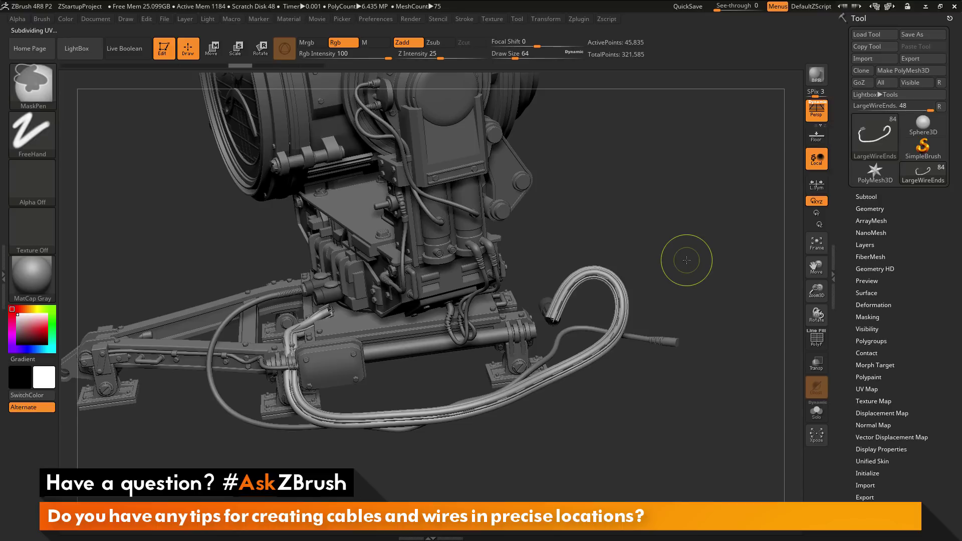
# - Undo the drawn wire curve and its adjustments
pyautogui.hotkey('ctrl', 'z')
pyautogui.hotkey('ctrl', 'z')
pyautogui.hotkey('ctrl', 'z')
pyautogui.hotkey('ctrl', 'z')
pyautogui.hotkey('ctrl', 'z')
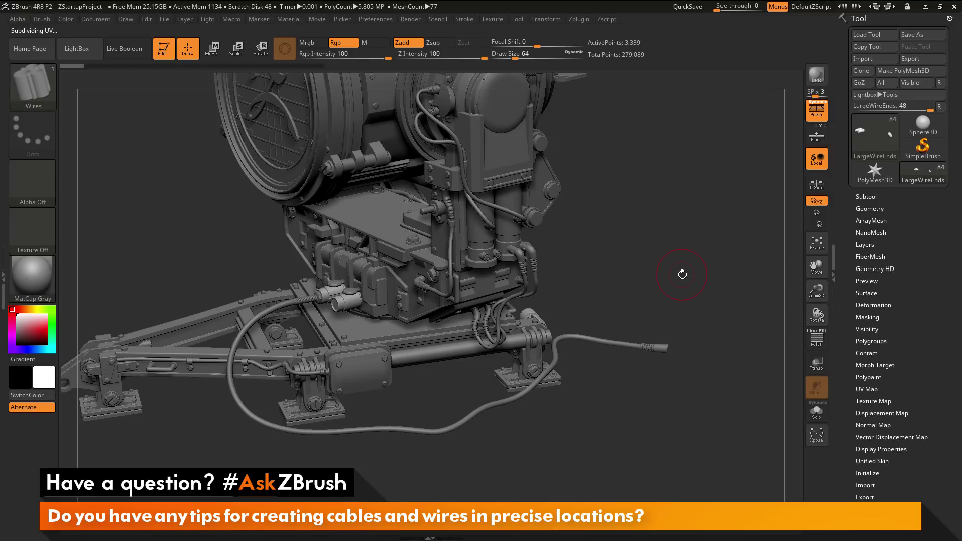
# - Append a ZSphere as a new subtool and make it the active subtool
pyautogui.click(877, 197)
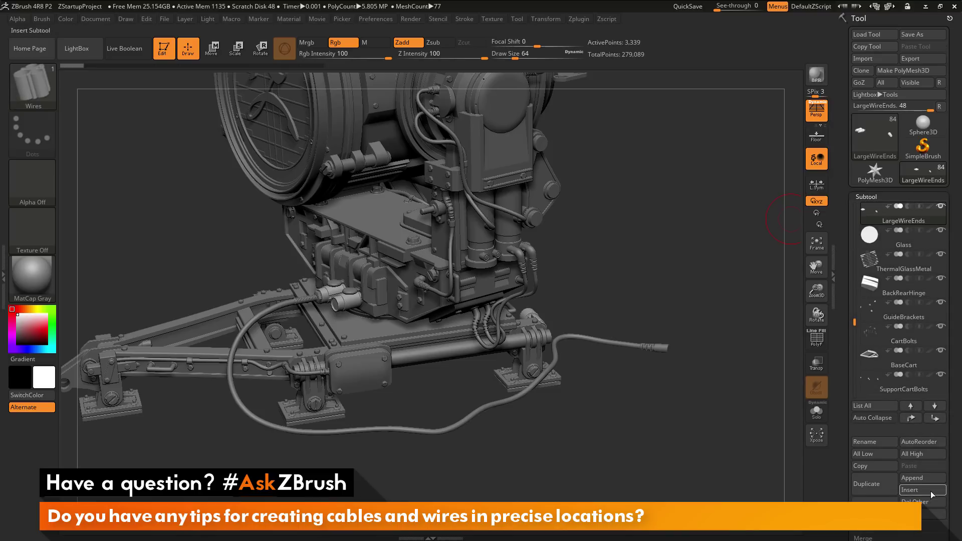
pyautogui.click(918, 480)
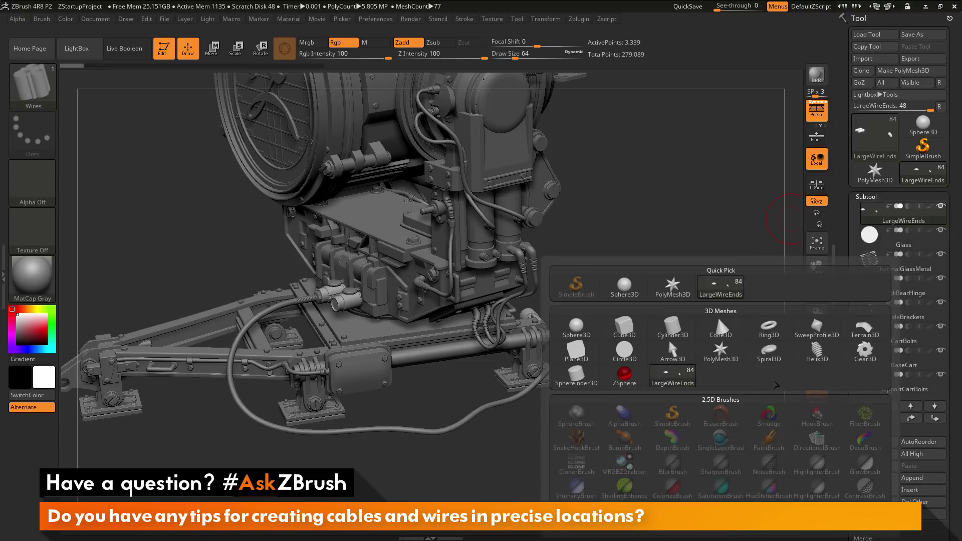
pyautogui.click(634, 383)
pyautogui.moveTo(855, 321); pyautogui.dragTo(857, 388)
pyautogui.click(881, 260)
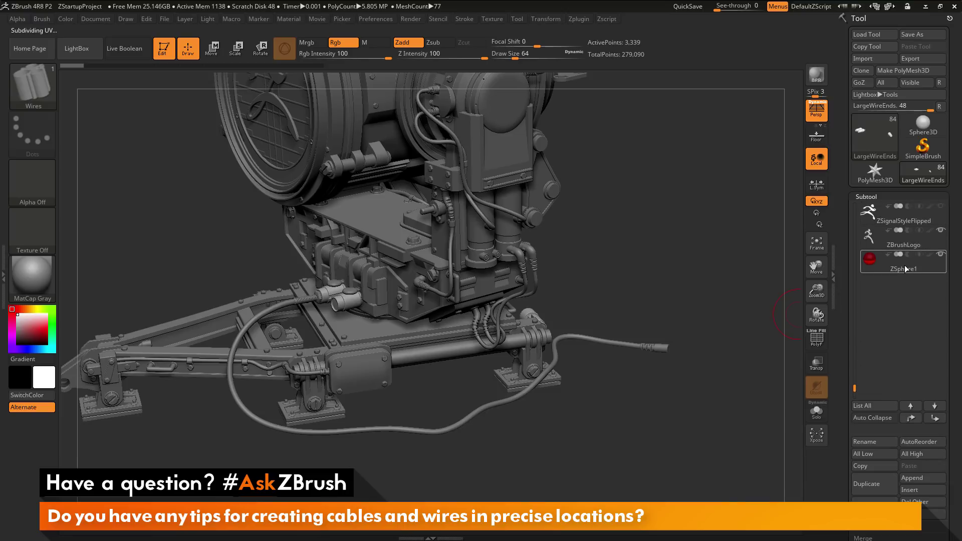
# - Snap to a straight front view with perspective off and scale the ZSphere down inside the lamp
pyautogui.keyDown('shift'); pyautogui.moveTo(724, 286); pyautogui.dragTo(679, 291); pyautogui.keyUp('shift')
pyautogui.press('p')
pyautogui.moveTo(667, 222)
pyautogui.mouseDown()
pyautogui.moveTo(700, 231)
pyautogui.moveTo(662, 223)
pyautogui.moveTo(677, 208)
pyautogui.mouseUp()
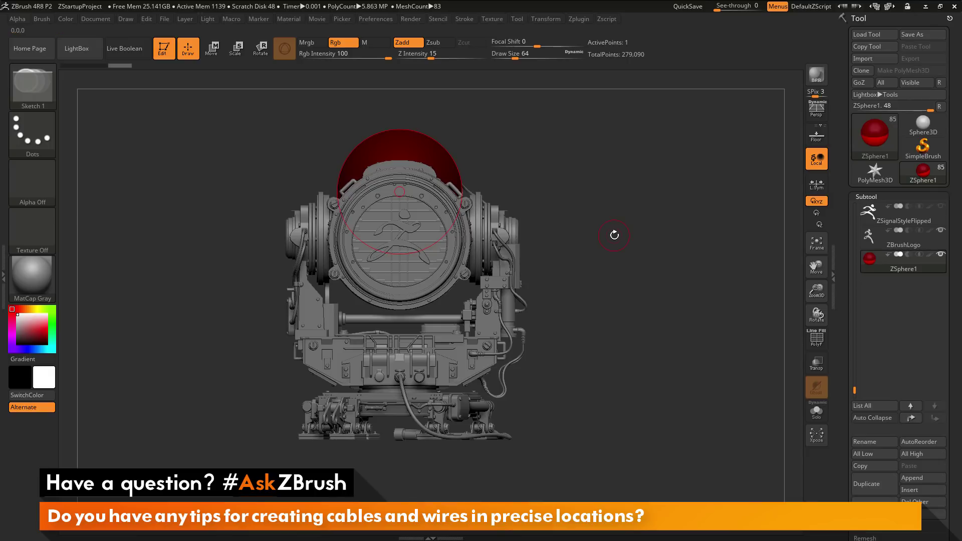
pyautogui.moveTo(630, 227)
pyautogui.mouseDown()
pyautogui.moveTo(534, 230)
pyautogui.moveTo(629, 225)
pyautogui.moveTo(570, 224)
pyautogui.mouseUp()
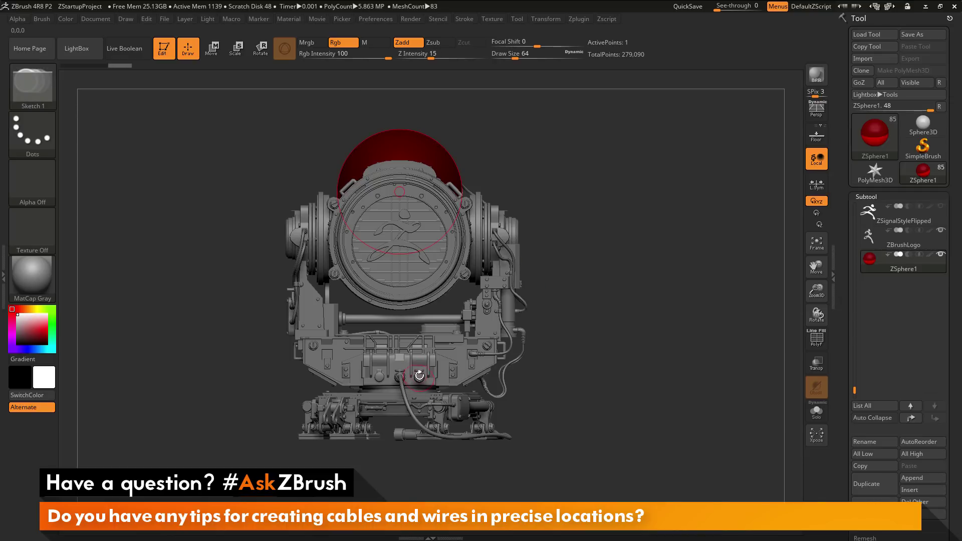
pyautogui.moveTo(695, 379)
pyautogui.mouseDown()
pyautogui.moveTo(612, 427)
pyautogui.moveTo(687, 380)
pyautogui.mouseUp()
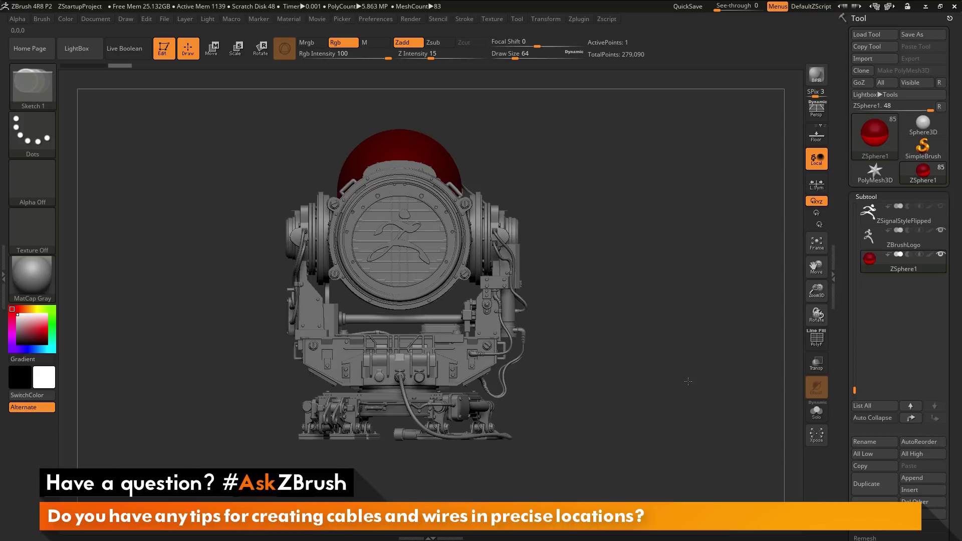
pyautogui.click(235, 49)
pyautogui.moveTo(377, 195); pyautogui.dragTo(401, 192)
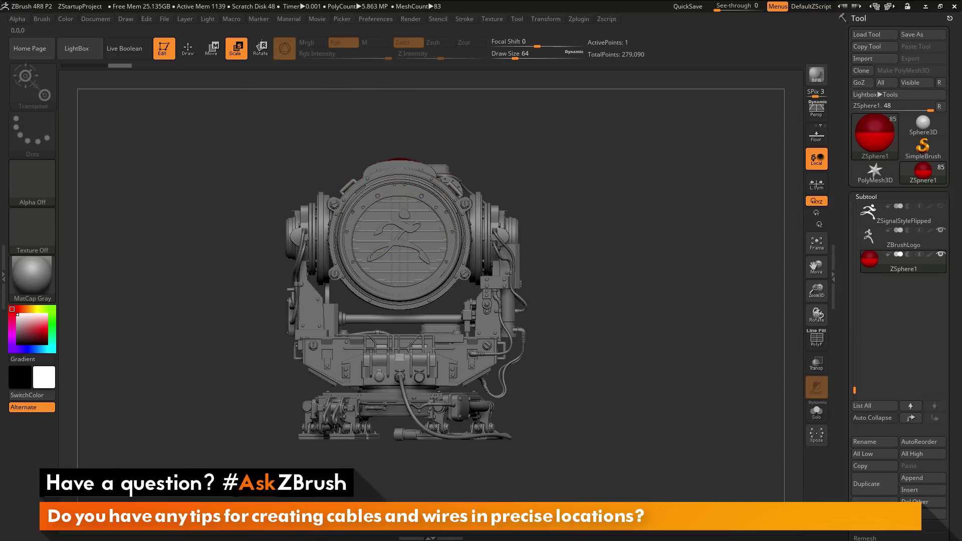
# - Turn on transparency and move the ZSphere over the free connector beside the cabled one
pyautogui.click(817, 364)
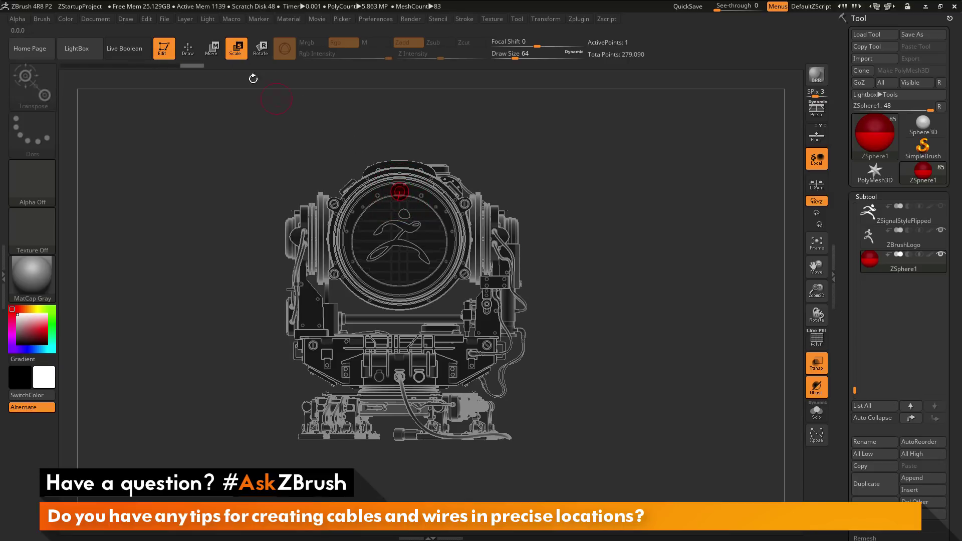
pyautogui.click(211, 49)
pyautogui.moveTo(398, 191); pyautogui.dragTo(419, 377)
pyautogui.keyDown('alt'); pyautogui.moveTo(634, 327); pyautogui.dragTo(677, 52); pyautogui.keyUp('alt')
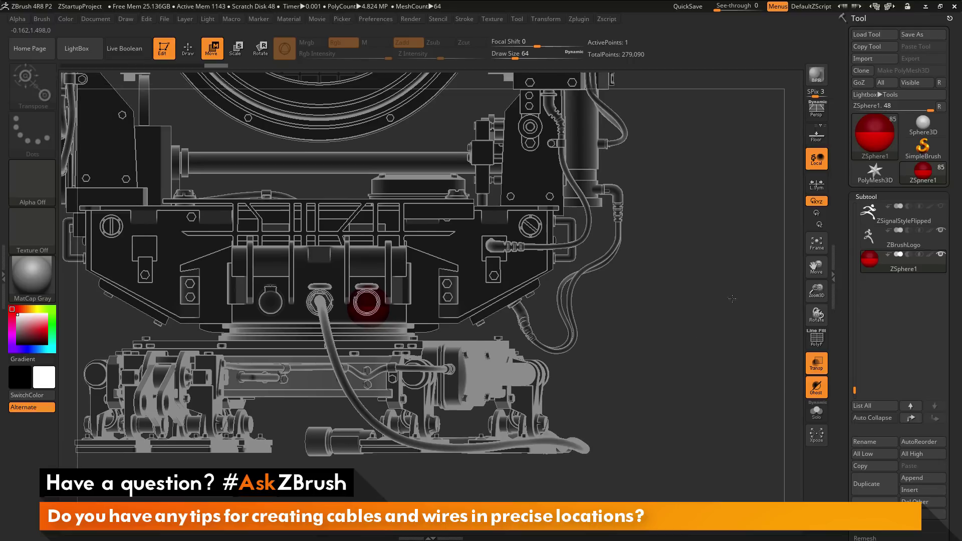
pyautogui.keyDown('alt'); pyautogui.moveTo(733, 299); pyautogui.dragTo(769, 254); pyautogui.keyUp('alt')
# - Scale the ZSphere to the connector's diameter and move it in side view into the connector's opening
pyautogui.click(236, 49)
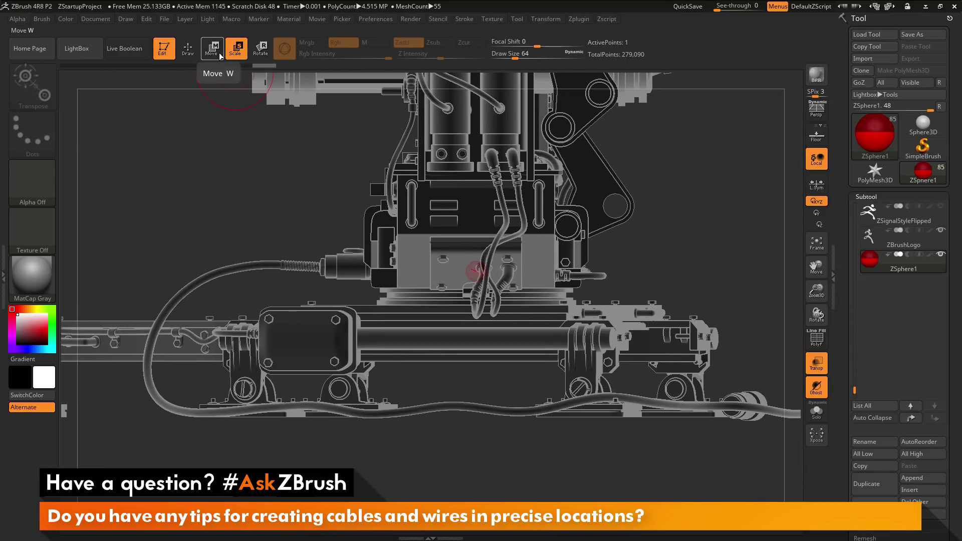
pyautogui.moveTo(474, 274); pyautogui.dragTo(335, 269)
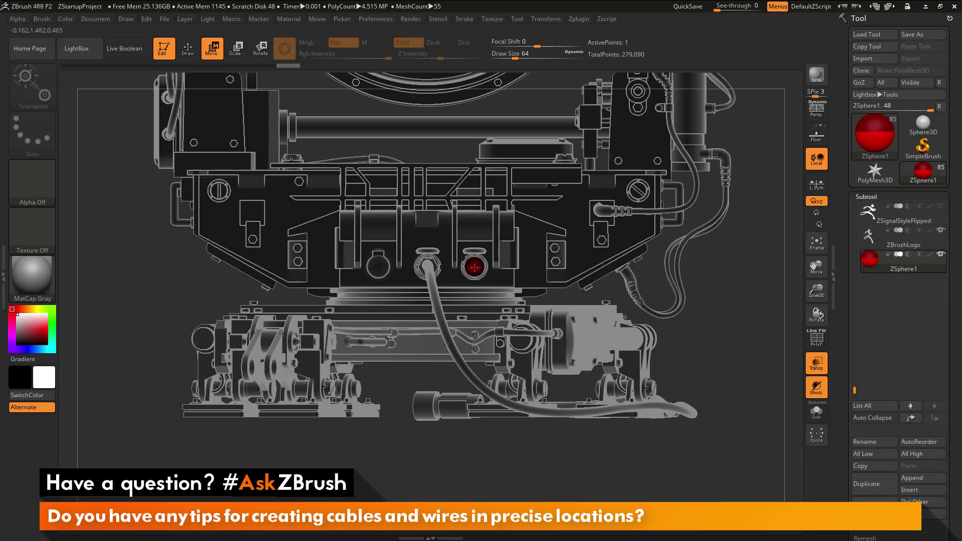
pyautogui.moveTo(474, 267); pyautogui.dragTo(475, 268)
pyautogui.keyDown('alt'); pyautogui.moveTo(694, 357); pyautogui.dragTo(722, 415); pyautogui.keyUp('alt')
pyautogui.moveTo(599, 326); pyautogui.dragTo(610, 397)
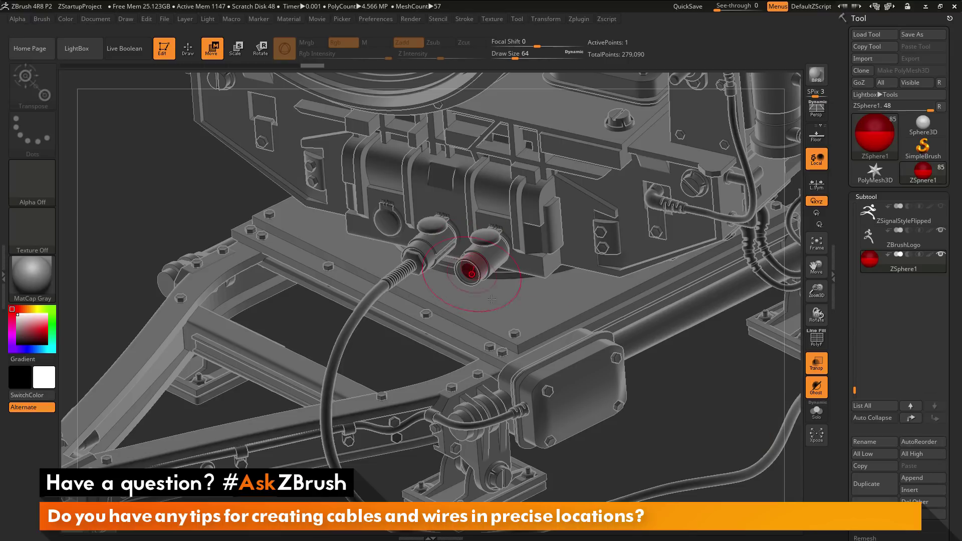
# - Isolate the ZSphere with transparency off and set the draw size to 18 in Draw mode
pyautogui.click(817, 411)
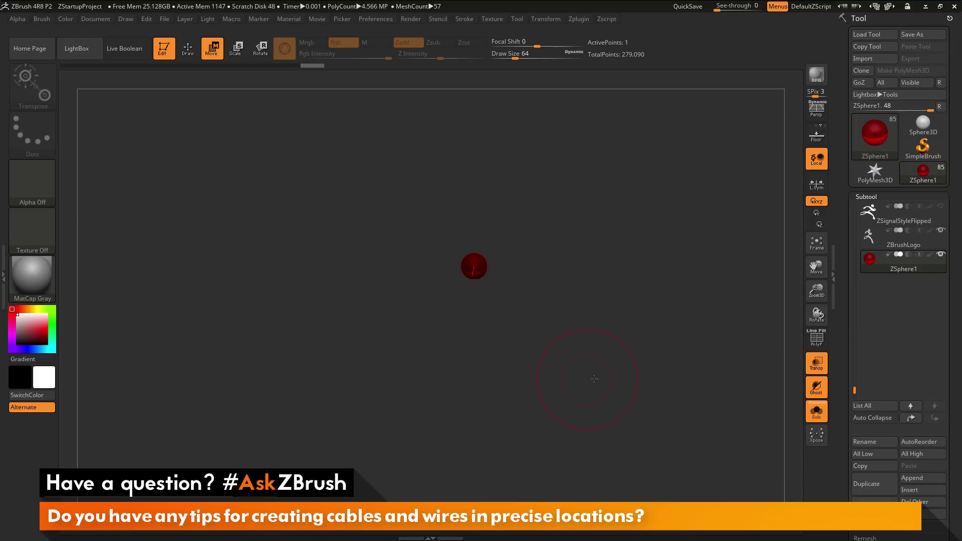
pyautogui.click(818, 365)
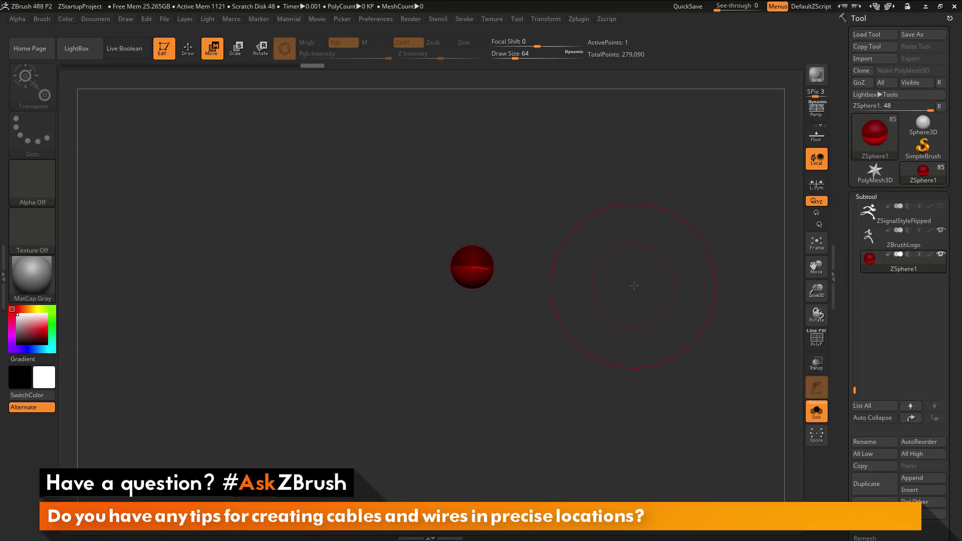
pyautogui.press('q')
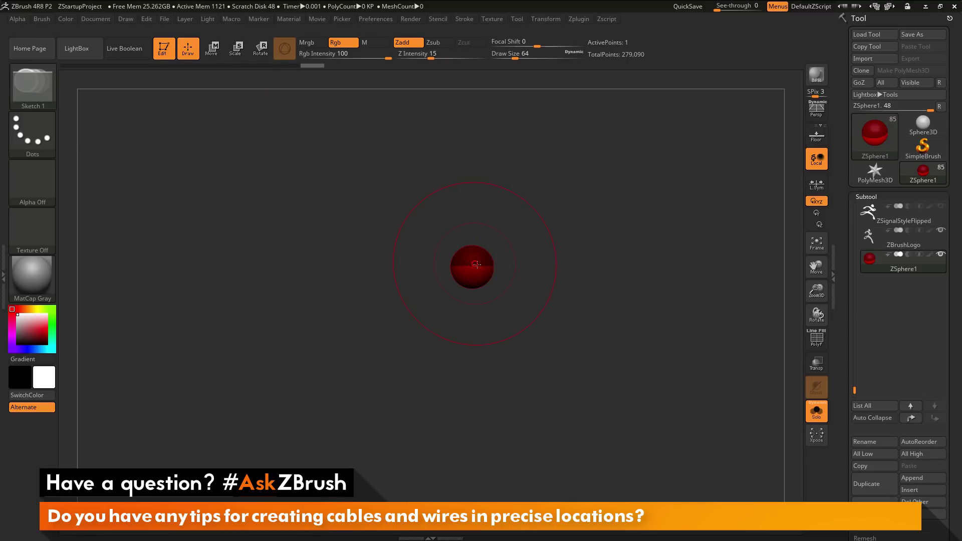
pyautogui.press('space')
pyautogui.moveTo(642, 242); pyautogui.dragTo(633, 243)
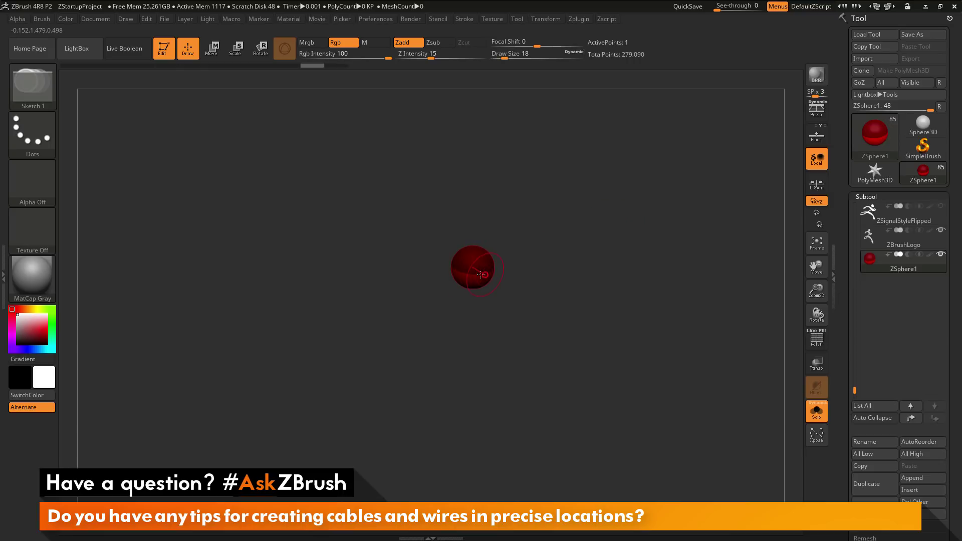
# - Add a child ZSphere at the front of the first and move it outward to form a straight cable section
pyautogui.hotkey('shift', 'a')
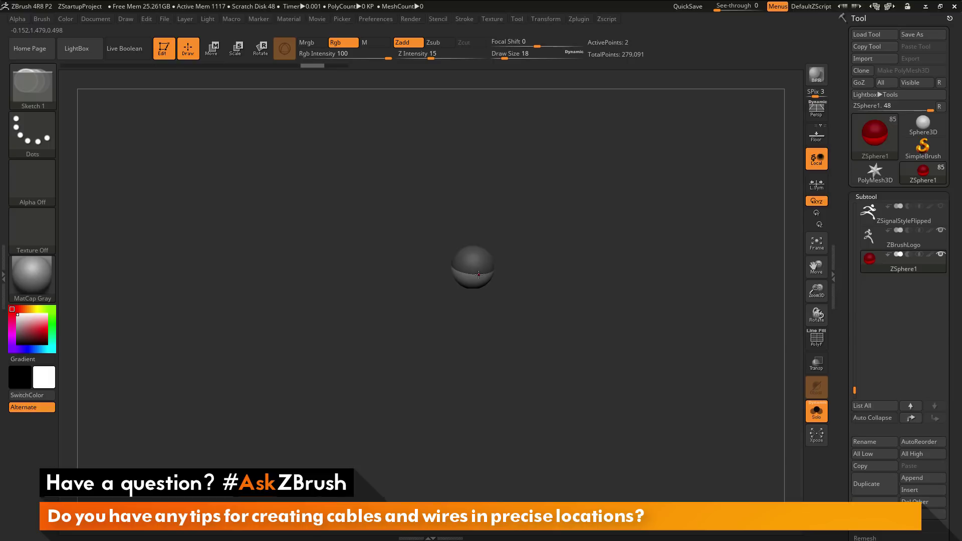
pyautogui.press('a')
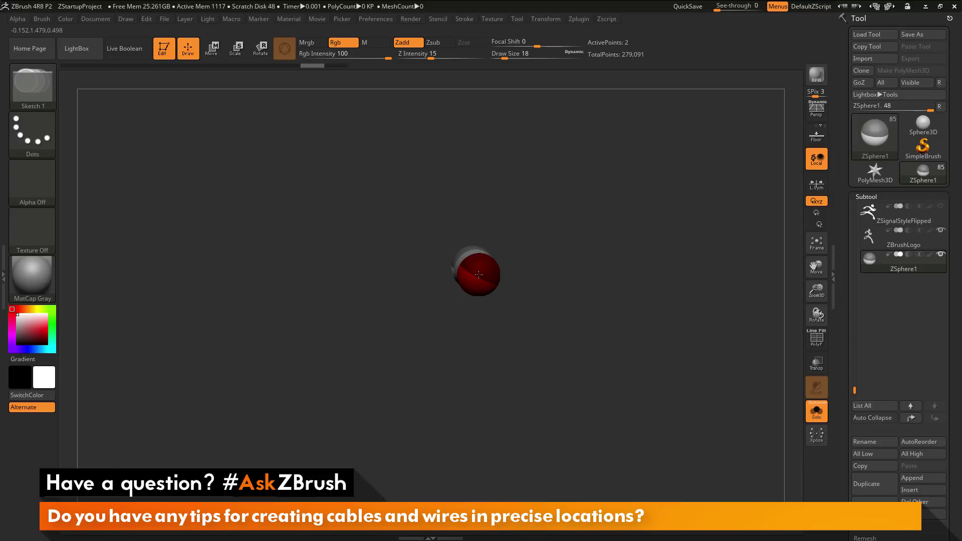
pyautogui.moveTo(584, 307); pyautogui.dragTo(666, 315)
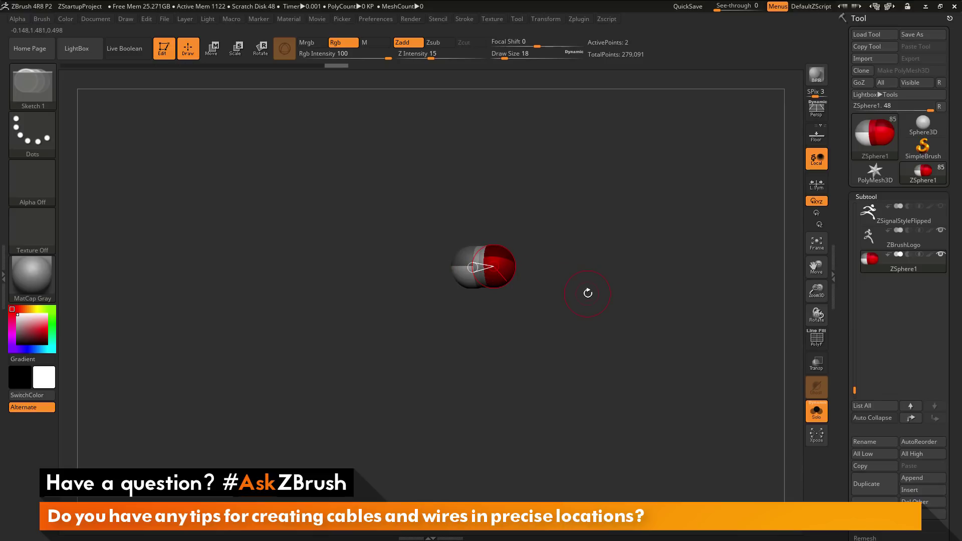
pyautogui.click(211, 48)
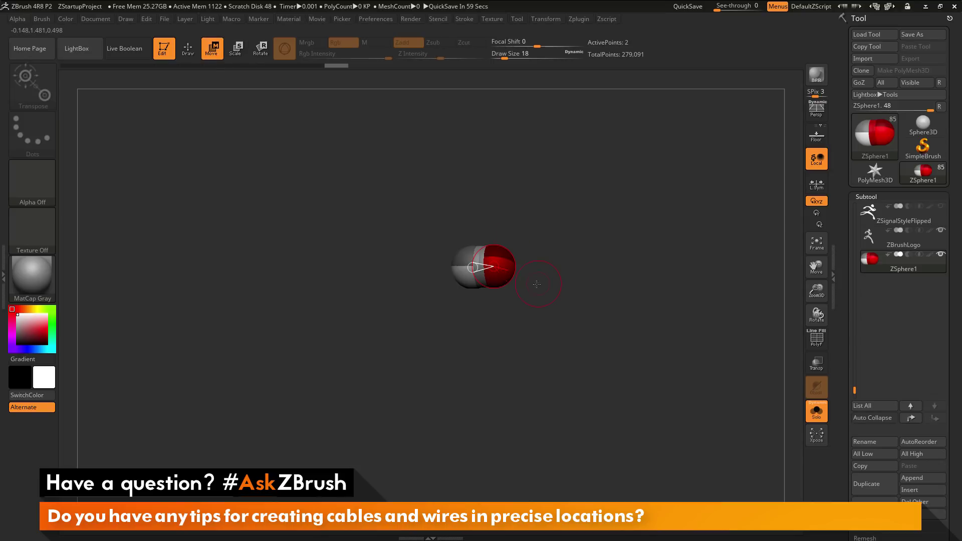
pyautogui.moveTo(494, 267); pyautogui.dragTo(656, 274)
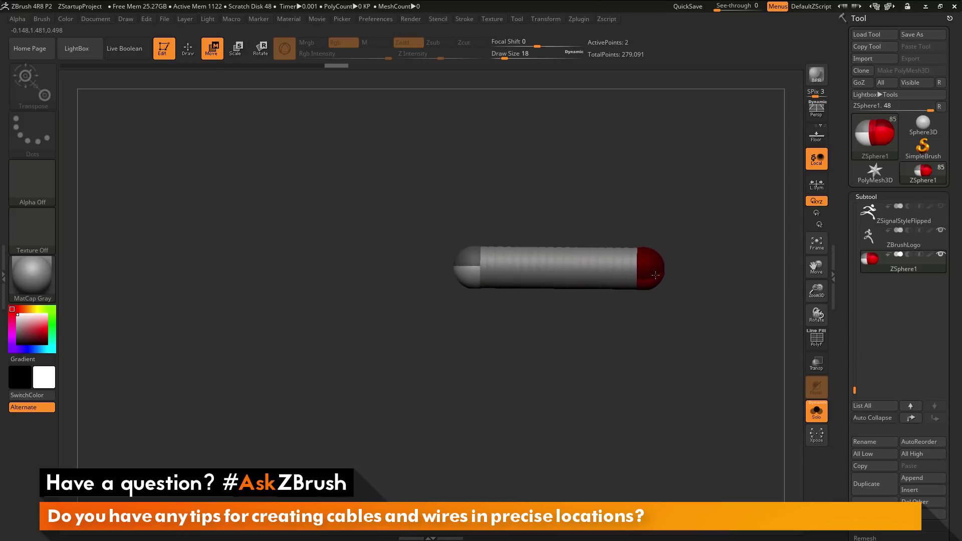
# - Show the whole model again, add a ZSphere at the cable's end and move it down behind the frame beam
pyautogui.click(818, 412)
pyautogui.moveTo(742, 265); pyautogui.dragTo(725, 384)
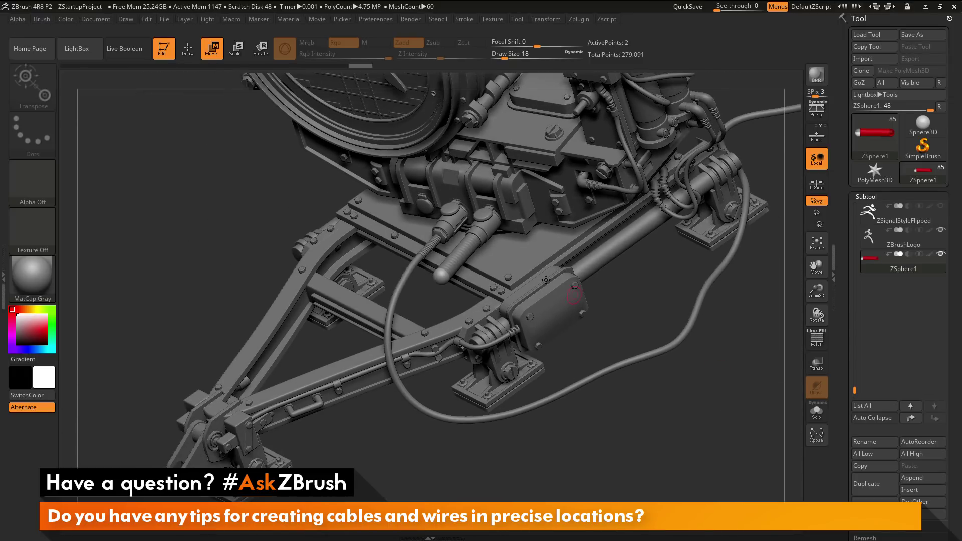
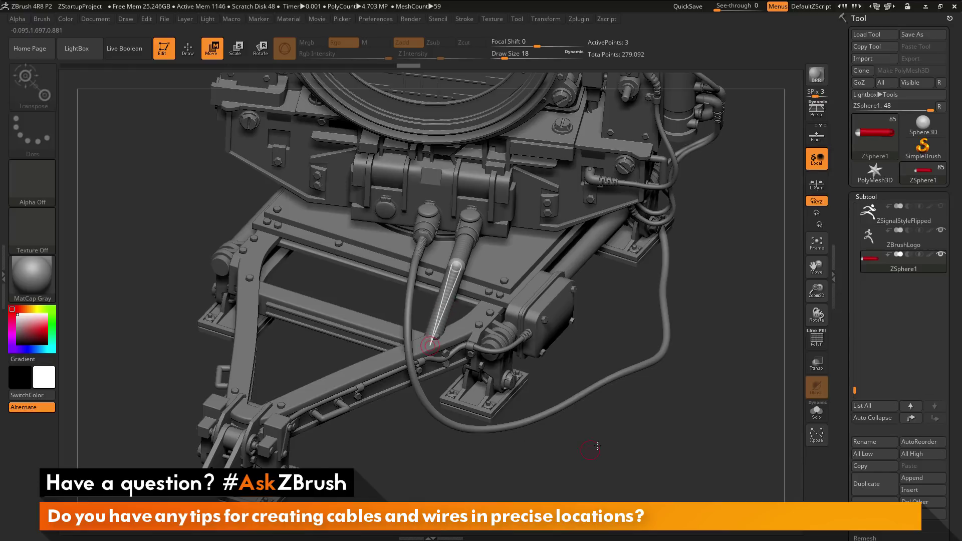
pyautogui.moveTo(597, 451); pyautogui.dragTo(662, 336)
pyautogui.moveTo(496, 319); pyautogui.dragTo(495, 320)
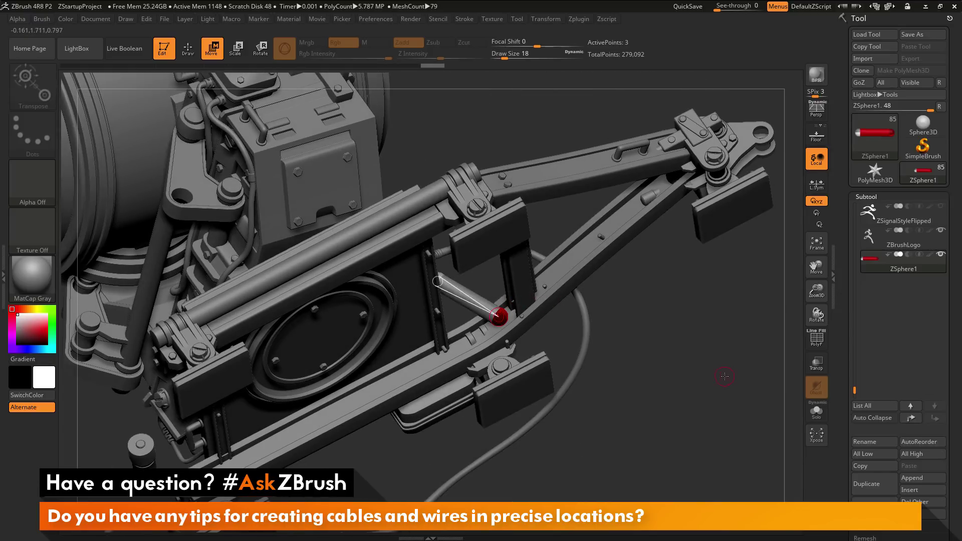
pyautogui.moveTo(724, 375); pyautogui.dragTo(636, 369)
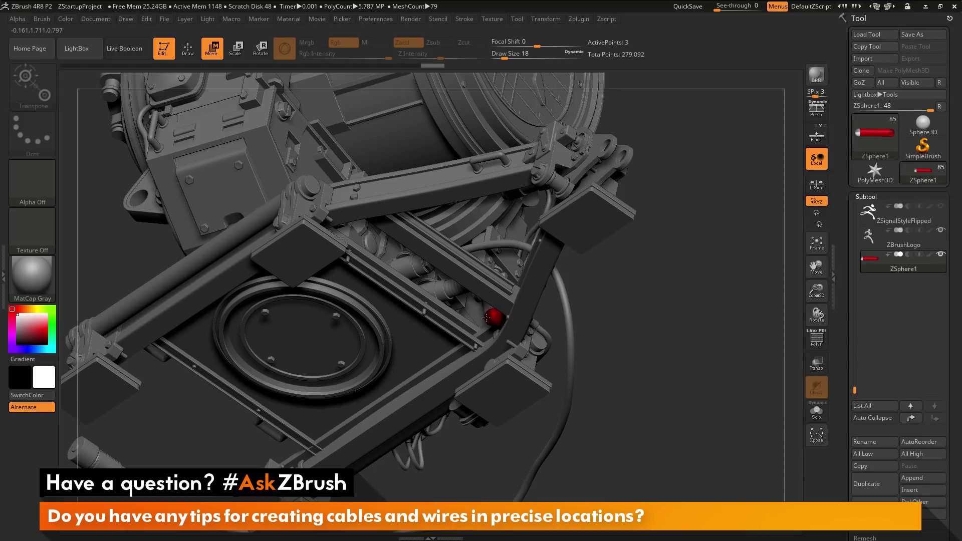
pyautogui.moveTo(487, 317)
pyautogui.mouseDown()
pyautogui.moveTo(499, 315)
pyautogui.moveTo(521, 343)
pyautogui.moveTo(482, 339)
pyautogui.moveTo(489, 331)
pyautogui.mouseUp()
# - Add another ZSphere at the chain's end and move it so that the cable passes underneath the frame beam
pyautogui.press('q')
pyautogui.click(488, 323)
pyautogui.moveTo(487, 323); pyautogui.dragTo(488, 332, button='right')
pyautogui.press('w')
pyautogui.click(494, 340)
pyautogui.moveTo(519, 353); pyautogui.dragTo(545, 360)
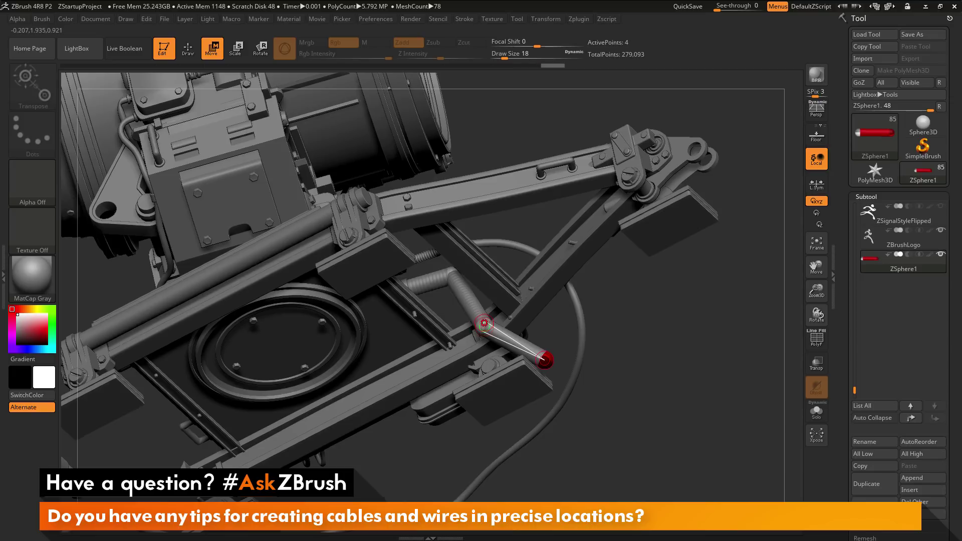
pyautogui.moveTo(485, 325); pyautogui.dragTo(486, 338)
pyautogui.moveTo(655, 365); pyautogui.dragTo(504, 425)
pyautogui.moveTo(458, 381)
pyautogui.mouseDown()
pyautogui.moveTo(480, 417)
pyautogui.moveTo(516, 396)
pyautogui.moveTo(508, 398)
pyautogui.mouseUp()
# - Extend the chain with a further ZSphere and position it on the outer side of the beam beside the front foot pad
pyautogui.press('q')
pyautogui.click(468, 364)
pyautogui.press('w')
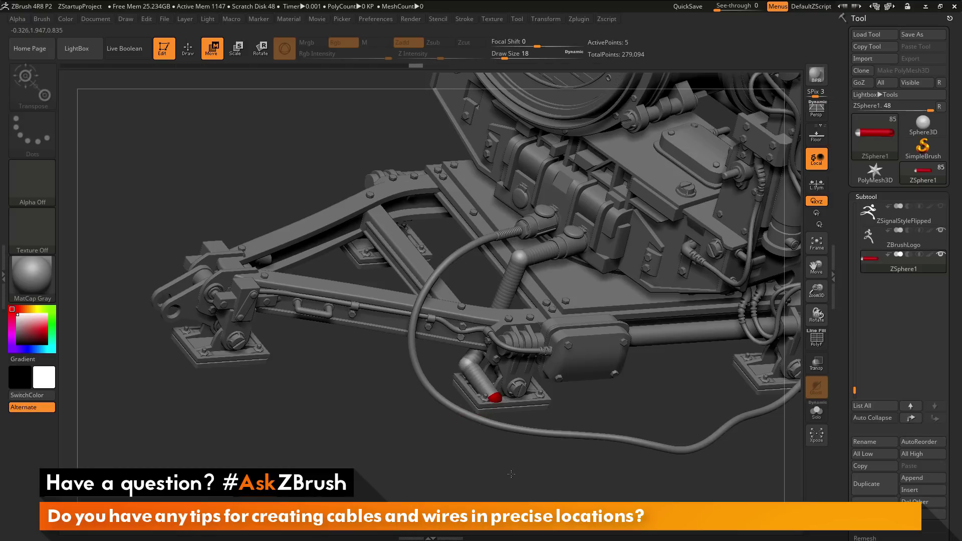
pyautogui.moveTo(512, 472); pyautogui.dragTo(527, 505)
pyautogui.moveTo(497, 395); pyautogui.dragTo(507, 396)
pyautogui.moveTo(532, 453); pyautogui.dragTo(579, 422)
pyautogui.moveTo(504, 395)
pyautogui.mouseDown()
pyautogui.moveTo(478, 397)
pyautogui.moveTo(490, 393)
pyautogui.moveTo(505, 408)
pyautogui.mouseUp()
# - Add one more ZSphere at the chain's end and pull it far out along the ground beside the existing cable
pyautogui.press('q')
pyautogui.click(491, 394)
pyautogui.press('w')
pyautogui.moveTo(563, 476); pyautogui.dragTo(527, 406)
pyautogui.moveTo(531, 449); pyautogui.dragTo(537, 472)
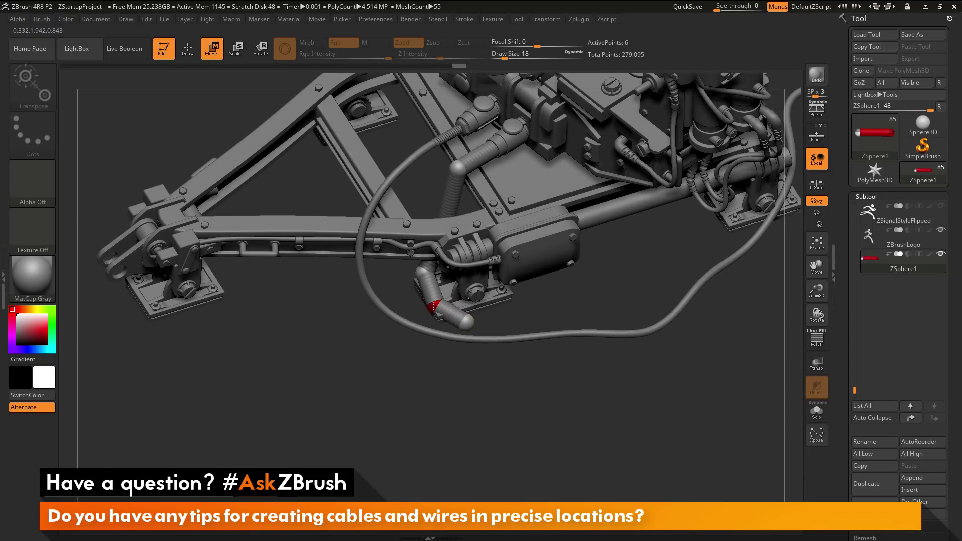
pyautogui.moveTo(469, 373); pyautogui.dragTo(494, 387)
pyautogui.moveTo(448, 339); pyautogui.dragTo(636, 342)
# - Add a ZSphere at the end of the ground section and move it towards the loose cylindrical connector
pyautogui.press('q')
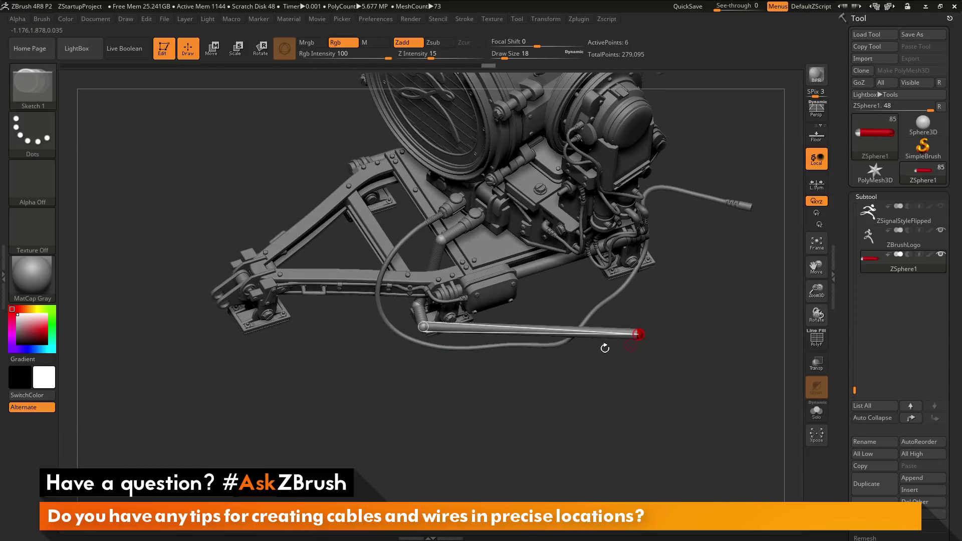
pyautogui.click(608, 334)
pyautogui.moveTo(703, 379)
pyautogui.mouseDown()
pyautogui.moveTo(666, 326)
pyautogui.moveTo(656, 328)
pyautogui.moveTo(679, 339)
pyautogui.moveTo(718, 276)
pyautogui.mouseUp()
pyautogui.press('w')
pyautogui.moveTo(666, 332); pyautogui.dragTo(730, 151)
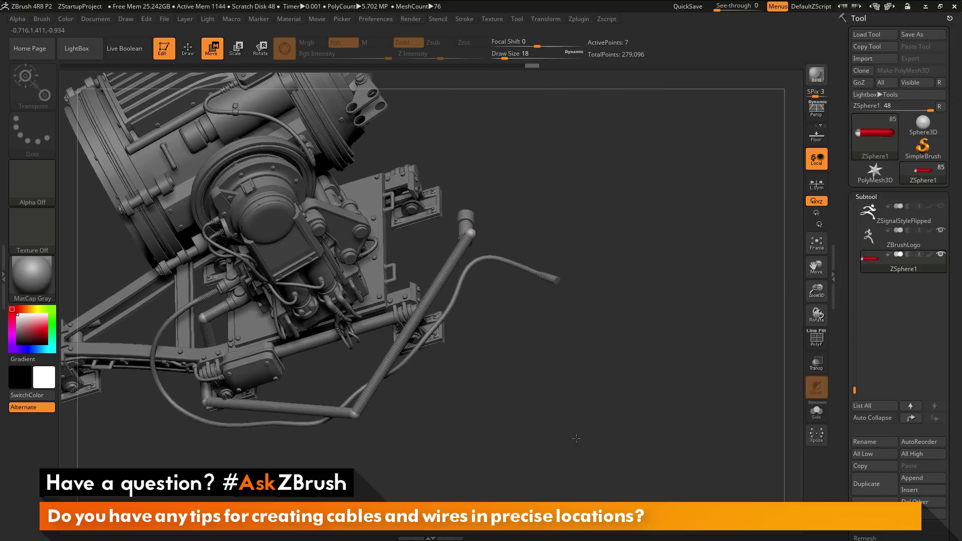
# - Align the last ZSphere with the opening of the loose connector, adjusting its position from above and from the side
pyautogui.moveTo(576, 439); pyautogui.dragTo(557, 434)
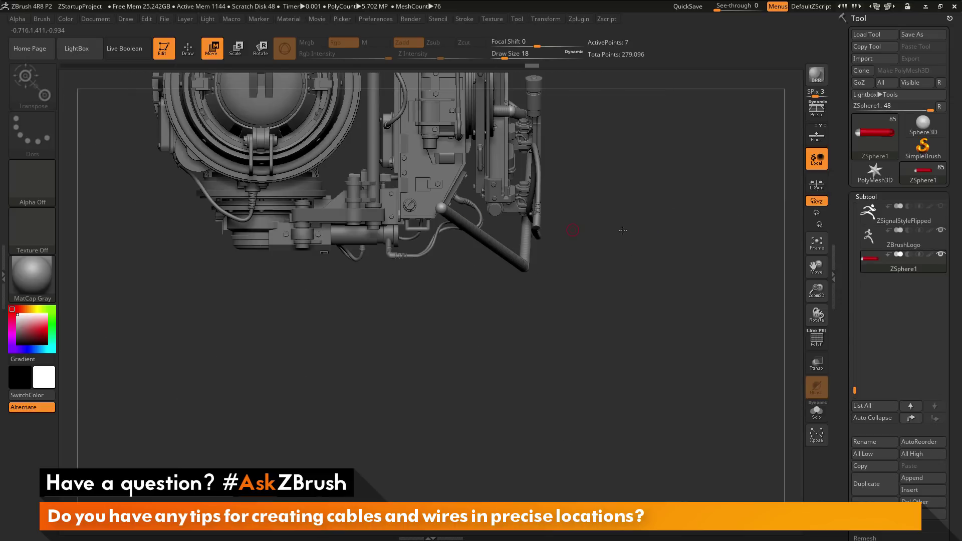
pyautogui.keyDown('alt'); pyautogui.moveTo(573, 230); pyautogui.dragTo(563, 353); pyautogui.keyUp('alt')
pyautogui.moveTo(453, 340); pyautogui.dragTo(542, 240)
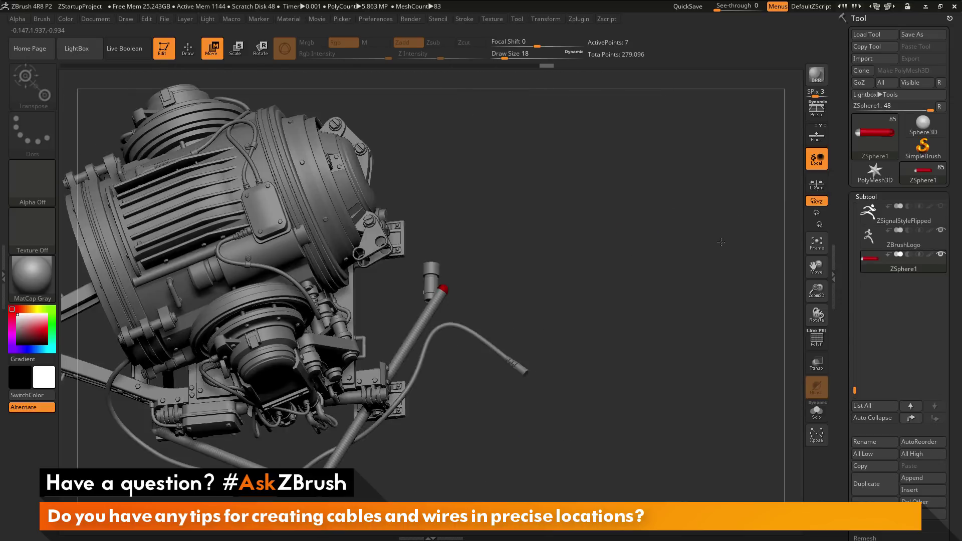
pyautogui.keyDown('shift'); pyautogui.moveTo(721, 242); pyautogui.dragTo(725, 242); pyautogui.keyUp('shift')
pyautogui.keyDown('alt'); pyautogui.moveTo(572, 286); pyautogui.dragTo(596, 273); pyautogui.keyUp('alt')
pyautogui.moveTo(526, 296); pyautogui.dragTo(521, 293)
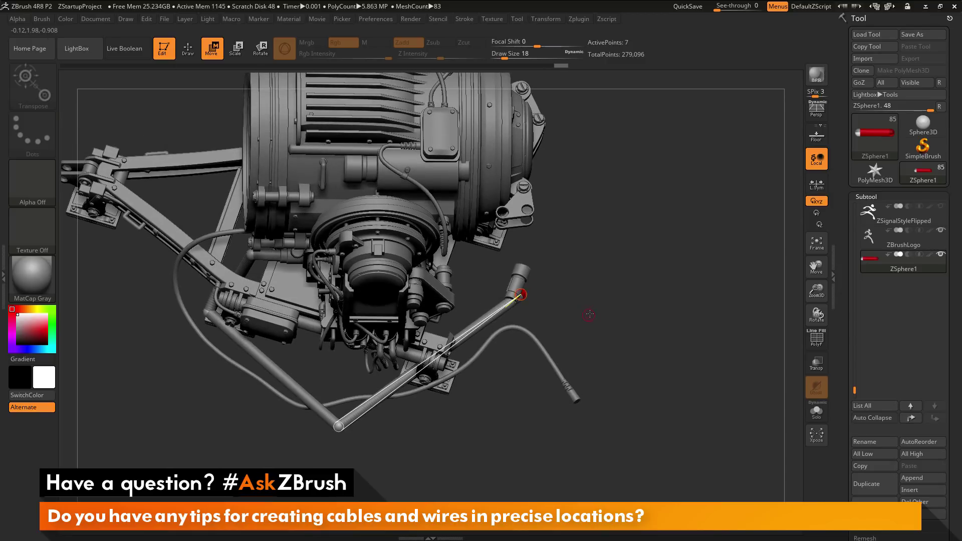
pyautogui.moveTo(591, 314); pyautogui.dragTo(507, 298)
pyautogui.keyDown('shift'); pyautogui.moveTo(672, 325); pyautogui.dragTo(667, 283); pyautogui.keyUp('shift')
pyautogui.moveTo(512, 295); pyautogui.dragTo(515, 285)
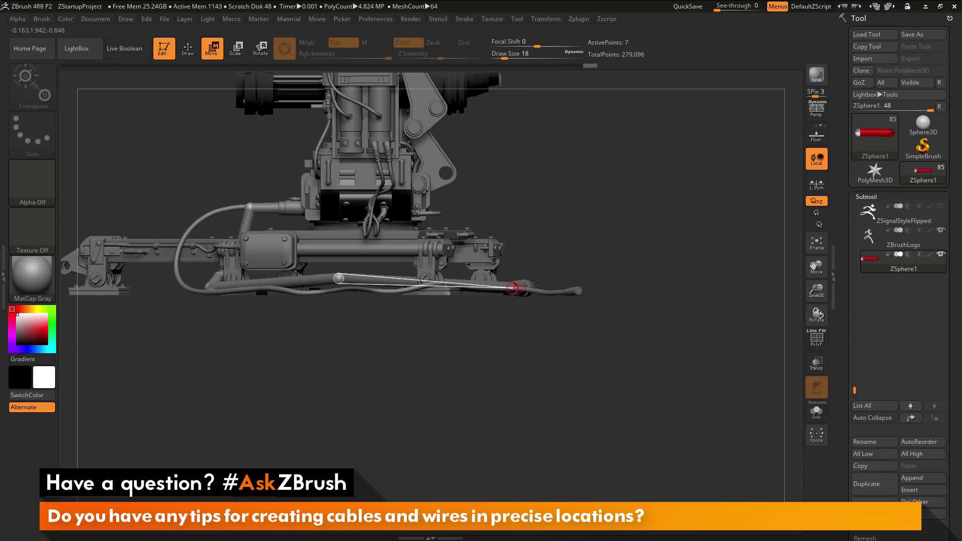
pyautogui.moveTo(644, 350); pyautogui.dragTo(566, 400)
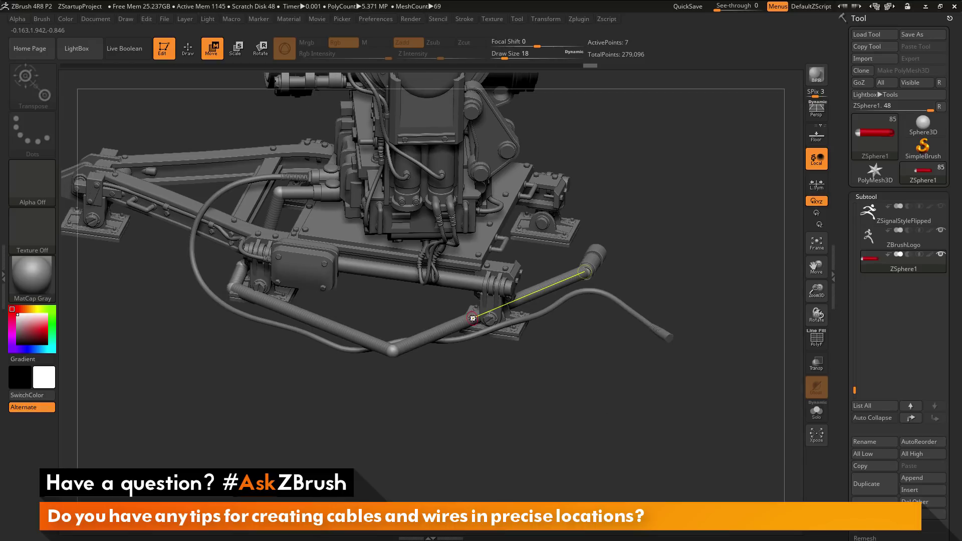
# - Insert extra ZSpheres in the long section before the loose connector and move them to route the cable past the rear foot
pyautogui.press('q')
pyautogui.click(449, 329)
pyautogui.press('w')
pyautogui.moveTo(446, 366); pyautogui.dragTo(467, 391)
pyautogui.press('q')
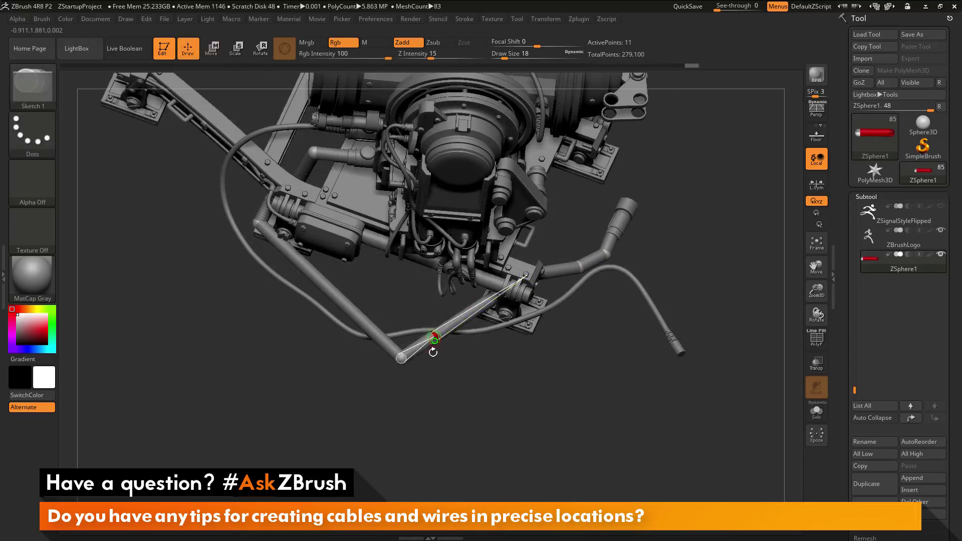
pyautogui.click(435, 340)
pyautogui.press('w')
pyautogui.moveTo(452, 381); pyautogui.dragTo(506, 301)
pyautogui.press('q')
pyautogui.press('w')
pyautogui.moveTo(571, 381); pyautogui.dragTo(511, 396)
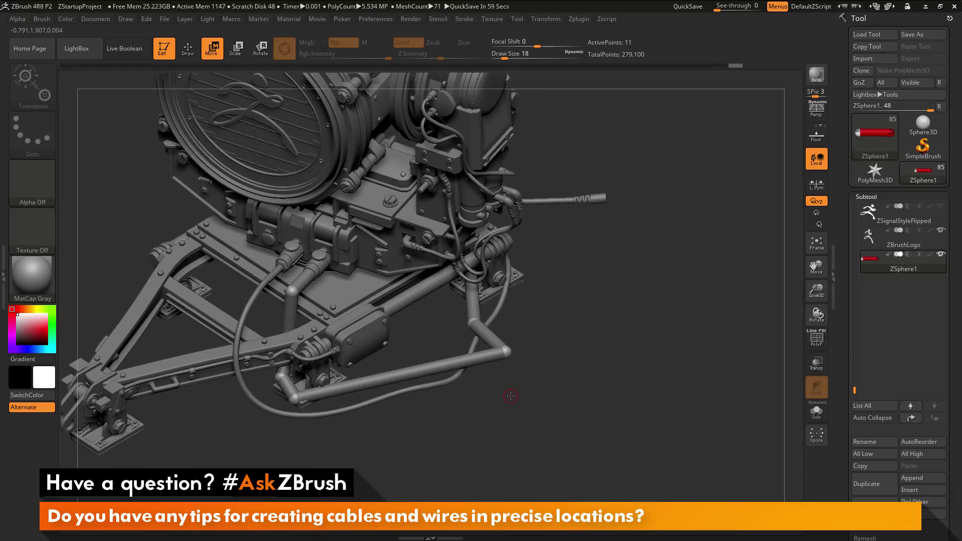
# - Insert more ZSpheres along the whole chain and move them to round the bends near the first connector and foot pad
pyautogui.press('q')
pyautogui.moveTo(528, 353)
pyautogui.mouseDown()
pyautogui.moveTo(533, 467)
pyautogui.moveTo(639, 352)
pyautogui.moveTo(566, 417)
pyautogui.moveTo(561, 404)
pyautogui.mouseUp()
pyautogui.press('w')
pyautogui.moveTo(463, 237); pyautogui.dragTo(494, 230)
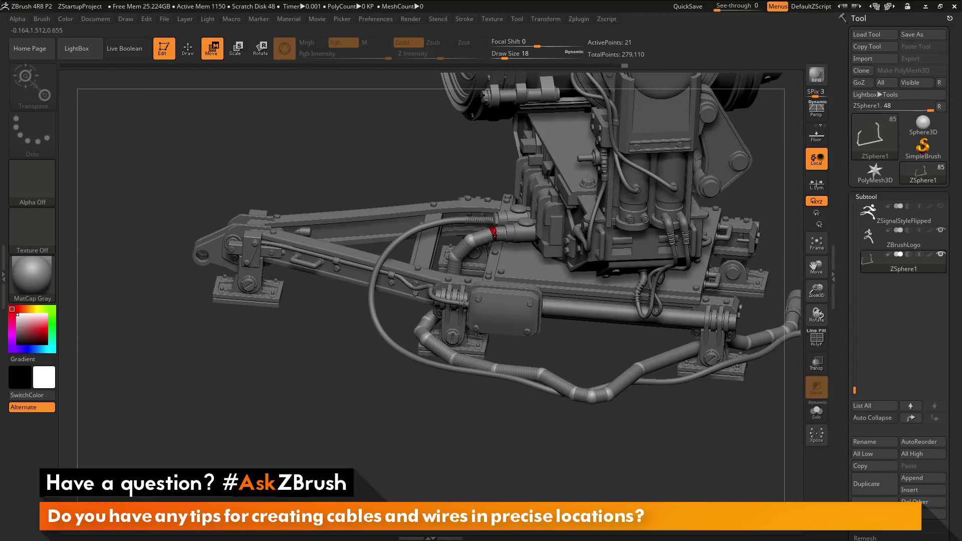
pyautogui.moveTo(601, 416); pyautogui.dragTo(672, 321)
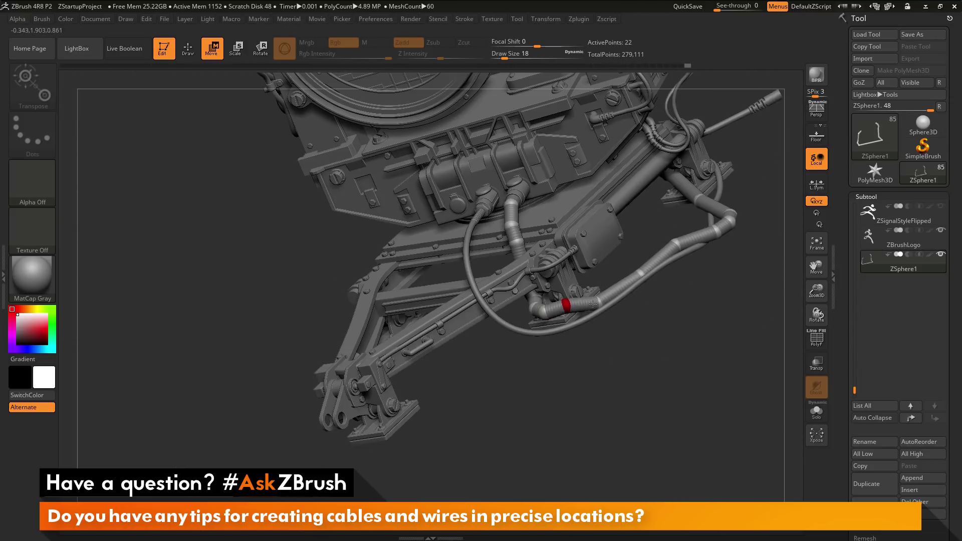
pyautogui.moveTo(627, 351); pyautogui.dragTo(622, 396)
pyautogui.moveTo(596, 351)
pyautogui.mouseDown()
pyautogui.moveTo(622, 374)
pyautogui.moveTo(621, 391)
pyautogui.moveTo(591, 394)
pyautogui.moveTo(592, 360)
pyautogui.mouseUp()
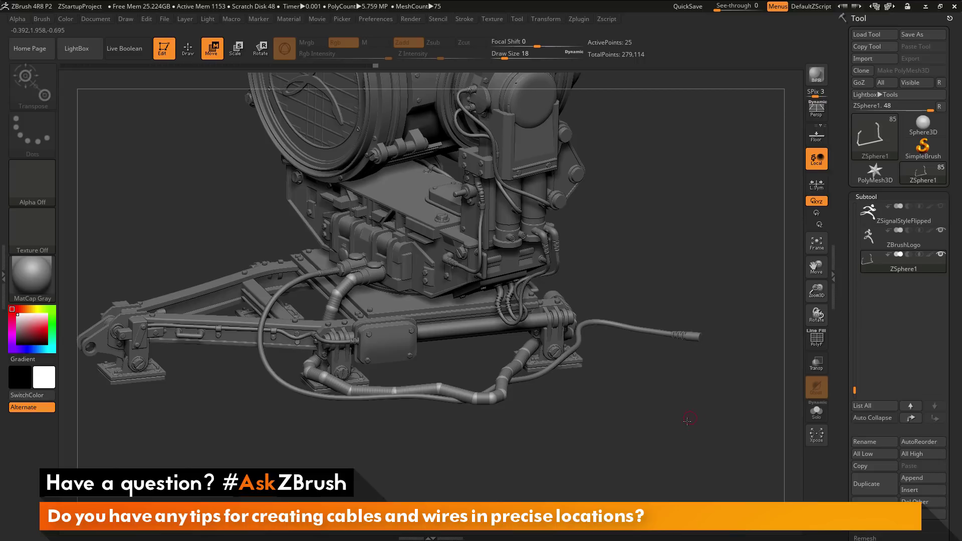
pyautogui.moveTo(688, 420)
pyautogui.mouseDown()
pyautogui.moveTo(662, 450)
pyautogui.moveTo(676, 432)
pyautogui.mouseUp()
pyautogui.moveTo(334, 300); pyautogui.dragTo(440, 427)
pyautogui.moveTo(293, 414); pyautogui.dragTo(354, 410)
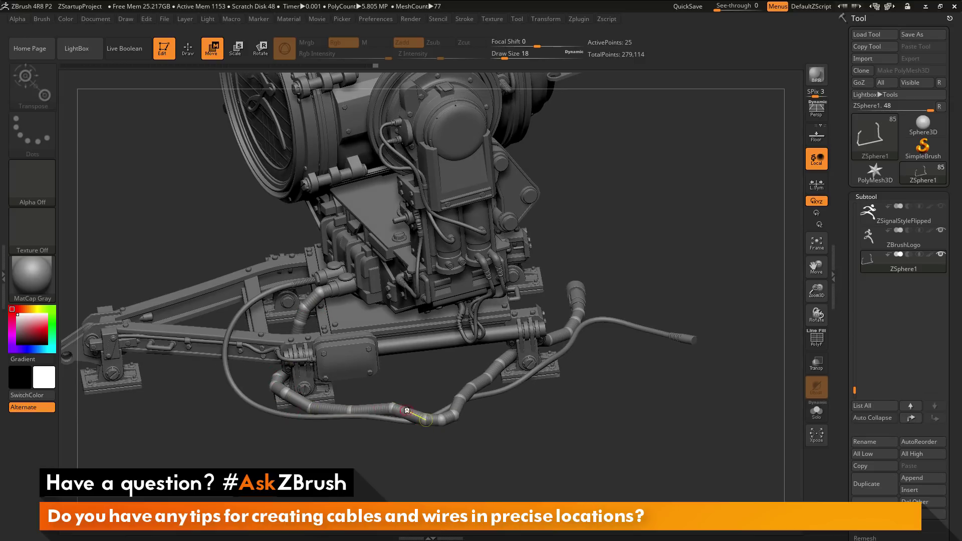
pyautogui.moveTo(574, 423)
pyautogui.mouseDown()
pyautogui.moveTo(548, 428)
pyautogui.moveTo(578, 423)
pyautogui.mouseUp()
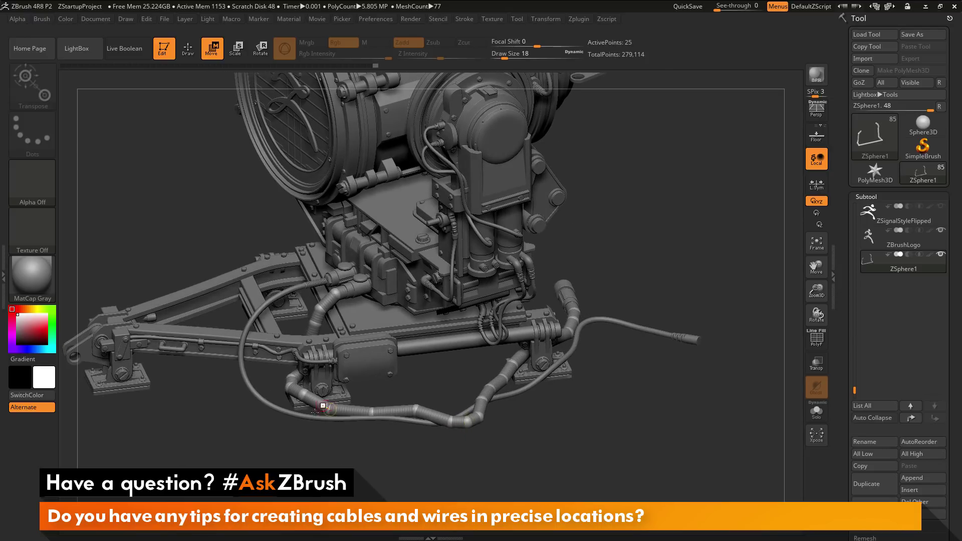
pyautogui.moveTo(628, 460)
pyautogui.mouseDown()
pyautogui.moveTo(621, 441)
pyautogui.moveTo(633, 446)
pyautogui.mouseUp()
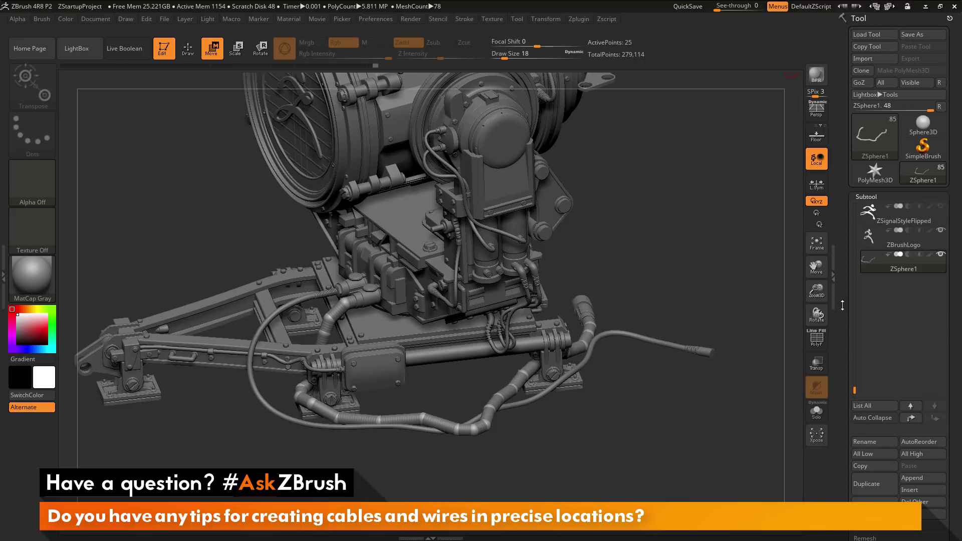
# - Set the Adaptive Skin's DynaMesh Resolution to 0 and Density to 1, and preview the cable as a mesh
pyautogui.moveTo(842, 305); pyautogui.dragTo(856, 174)
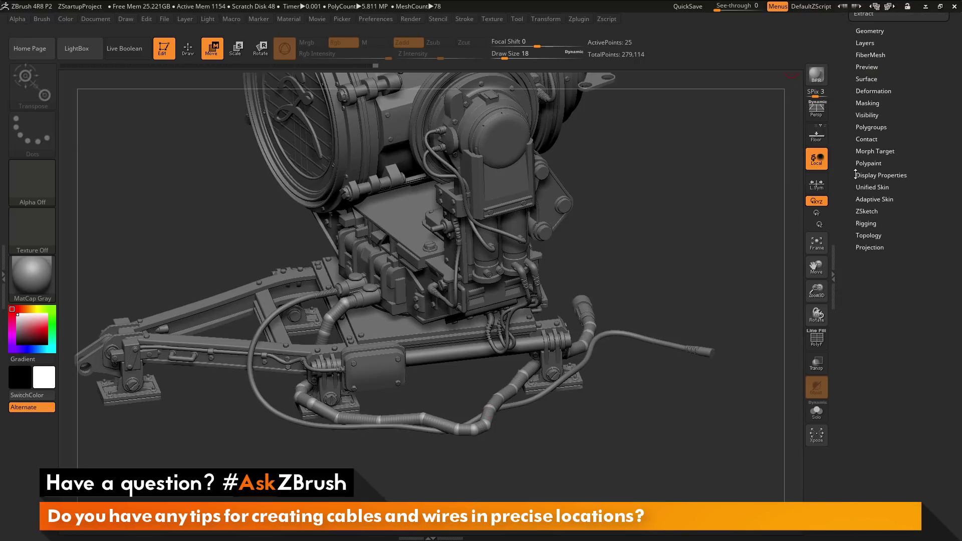
pyautogui.click(881, 200)
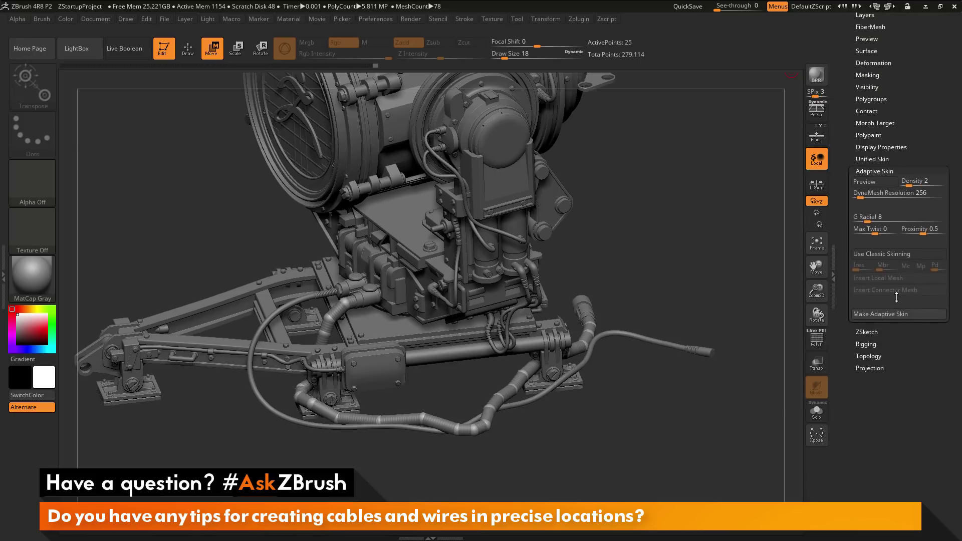
pyautogui.moveTo(897, 298); pyautogui.dragTo(897, 331)
pyautogui.moveTo(860, 231); pyautogui.dragTo(852, 234)
pyautogui.moveTo(906, 218); pyautogui.dragTo(901, 219)
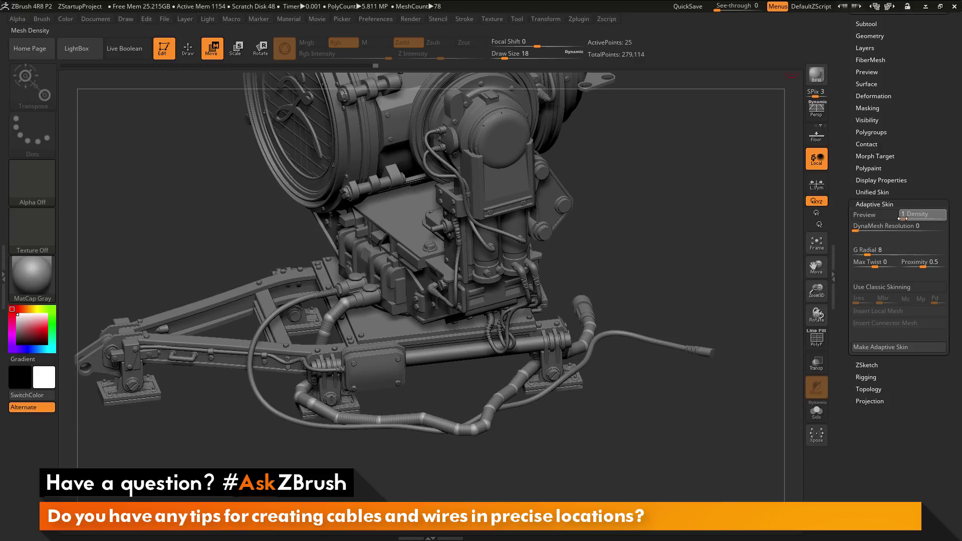
pyautogui.click(872, 216)
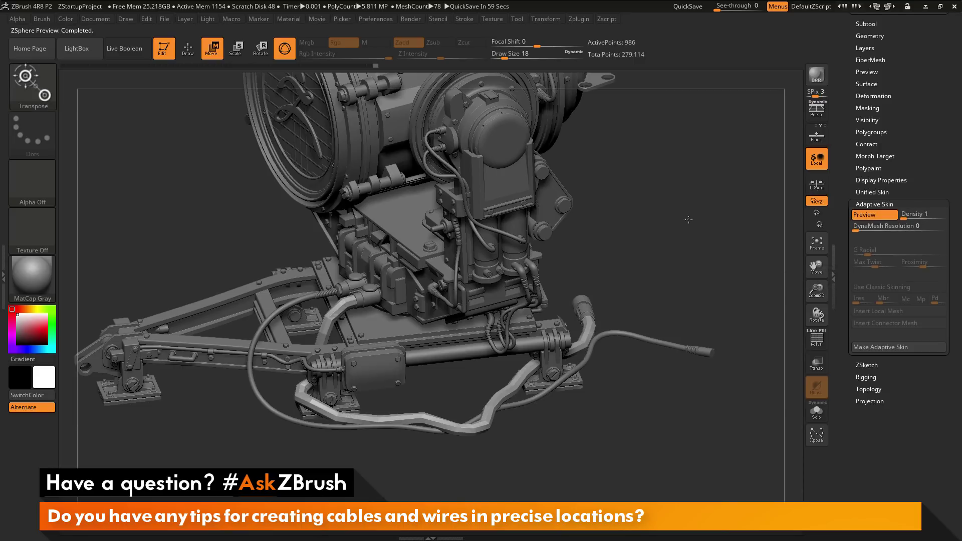
# - Turn on the PolyFrame display and inspect the polygon layout of the previewed cable from several angles
pyautogui.click(817, 340)
pyautogui.moveTo(731, 271)
pyautogui.mouseDown()
pyautogui.moveTo(704, 369)
pyautogui.moveTo(688, 369)
pyautogui.moveTo(708, 375)
pyautogui.mouseUp()
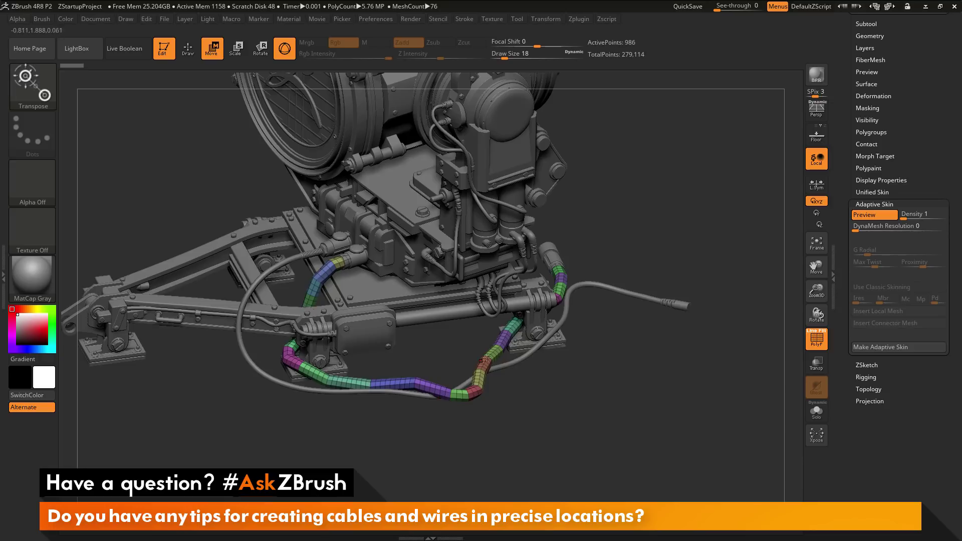
pyautogui.moveTo(654, 394); pyautogui.dragTo(628, 344)
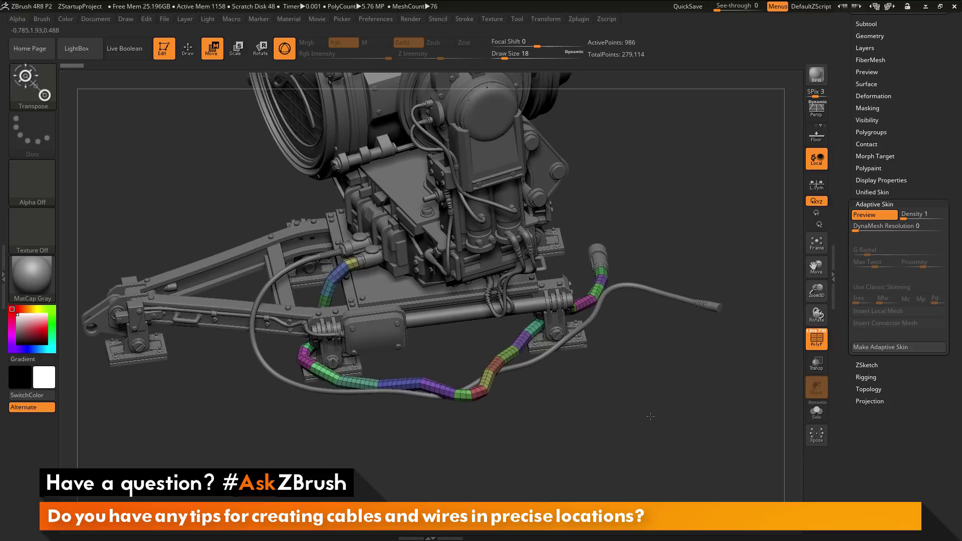
pyautogui.moveTo(651, 416); pyautogui.dragTo(693, 370)
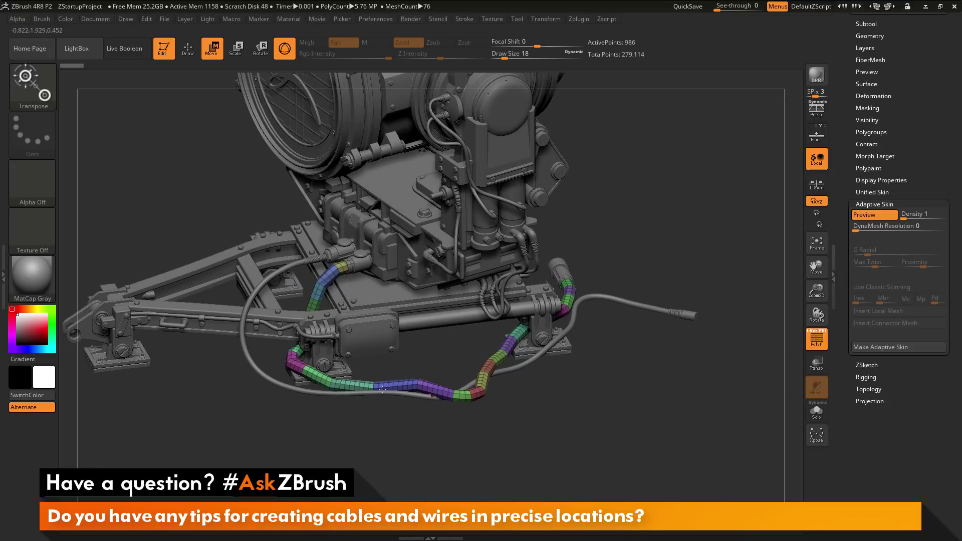
# - Make an adaptive skin from the ZSphere chain and open the generated skin tool to view the cable mesh alone
pyautogui.click(879, 347)
pyautogui.moveTo(935, 188); pyautogui.dragTo(933, 252)
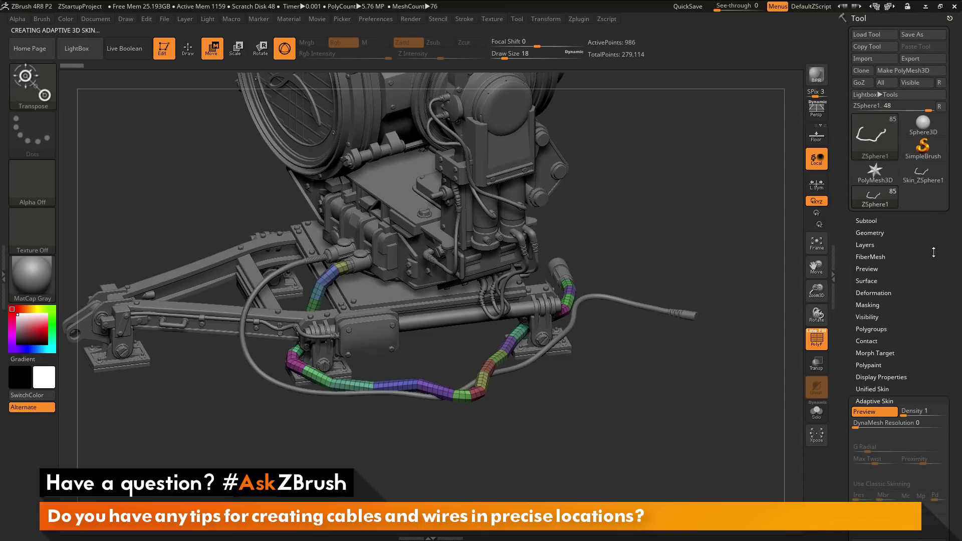
pyautogui.click(924, 177)
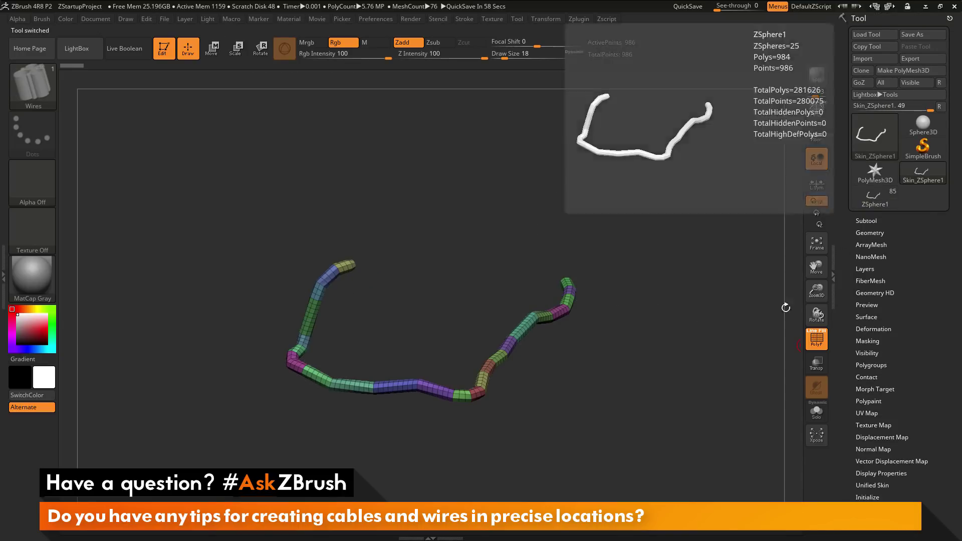
pyautogui.moveTo(746, 324); pyautogui.dragTo(597, 413)
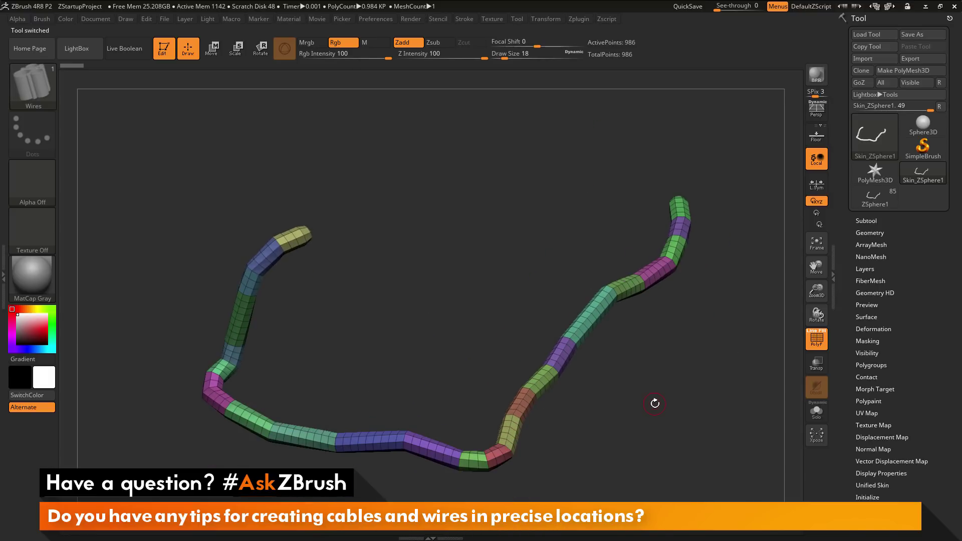
# - Switch back to the searchlight model's ZSphere tool and append the Skin_ZSphere1 mesh to it as a new subtool
pyautogui.click(874, 203)
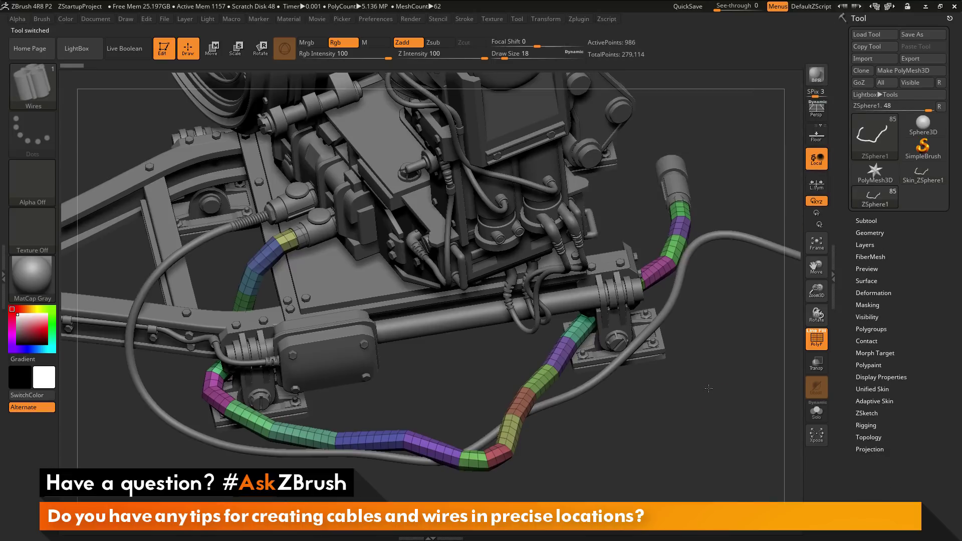
pyautogui.moveTo(709, 388)
pyautogui.keyDown('alt'); pyautogui.mouseDown()
pyautogui.moveTo(685, 277)
pyautogui.moveTo(780, 432)
pyautogui.moveTo(726, 393)
pyautogui.mouseUp(); pyautogui.keyUp('alt')
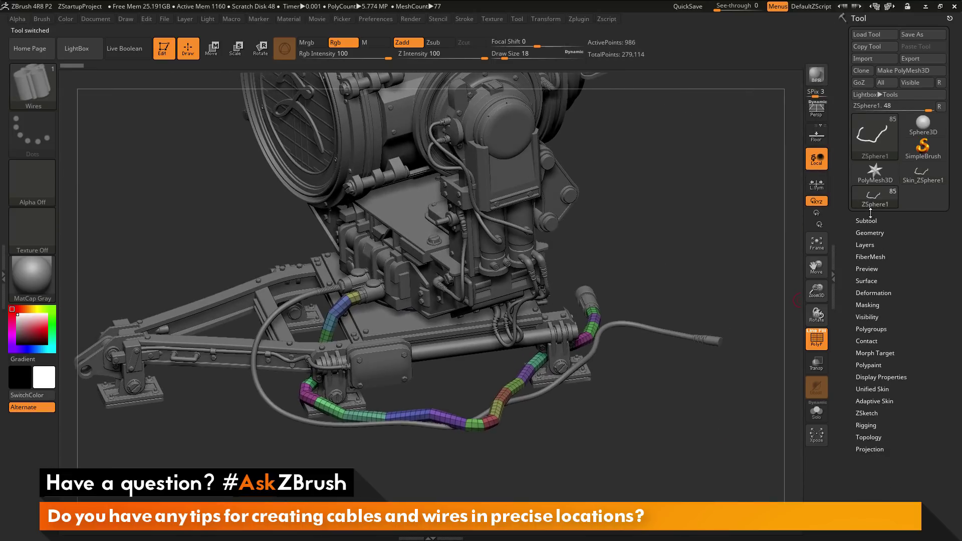
pyautogui.click(869, 221)
pyautogui.scroll(-5, 850, 210)
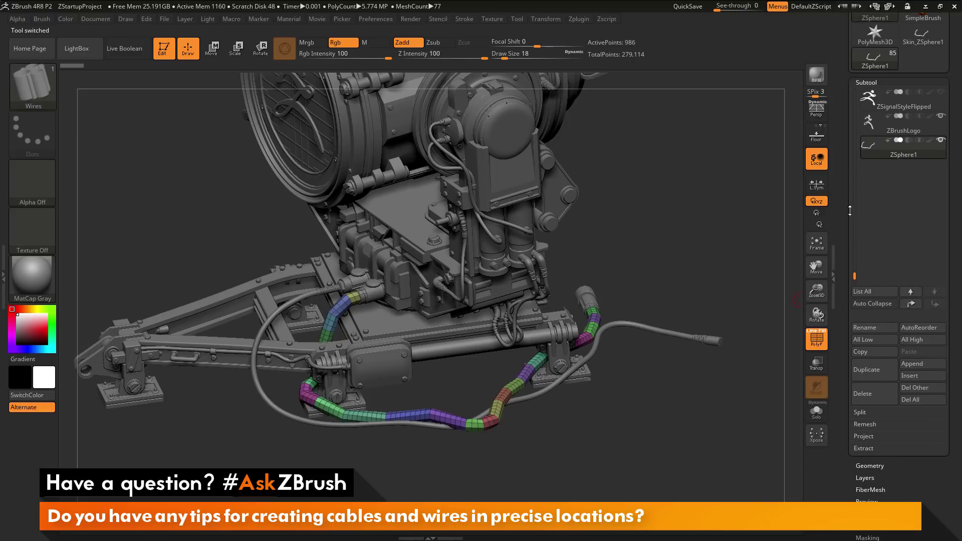
pyautogui.click(917, 365)
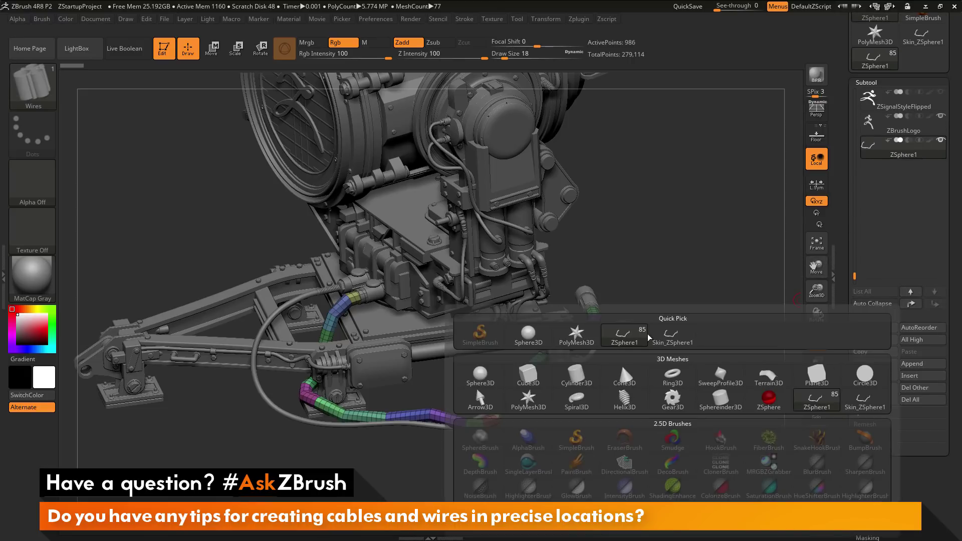
pyautogui.click(673, 342)
# - Hide the ZSphere1 subtool and make the appended cable skin the active subtool
pyautogui.moveTo(898, 181)
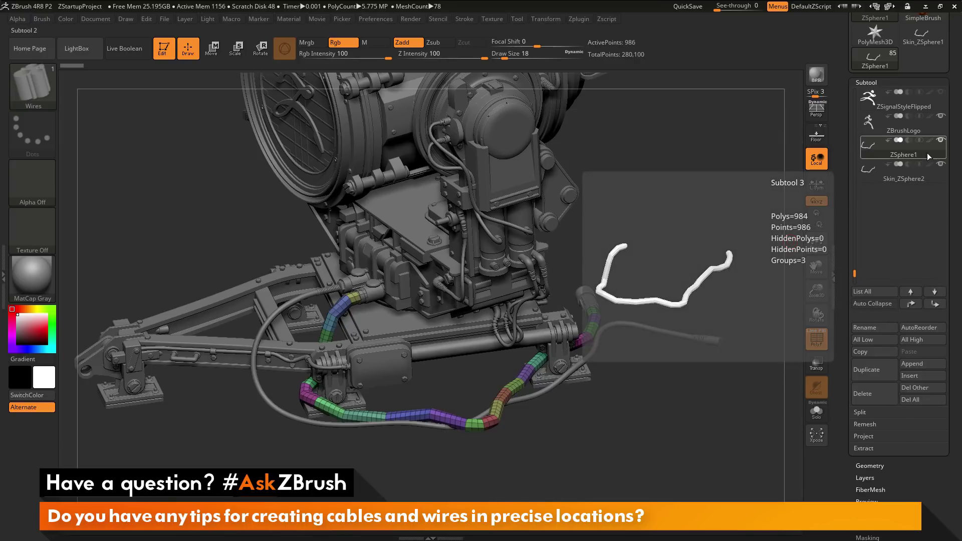
pyautogui.click(941, 143)
pyautogui.click(902, 173)
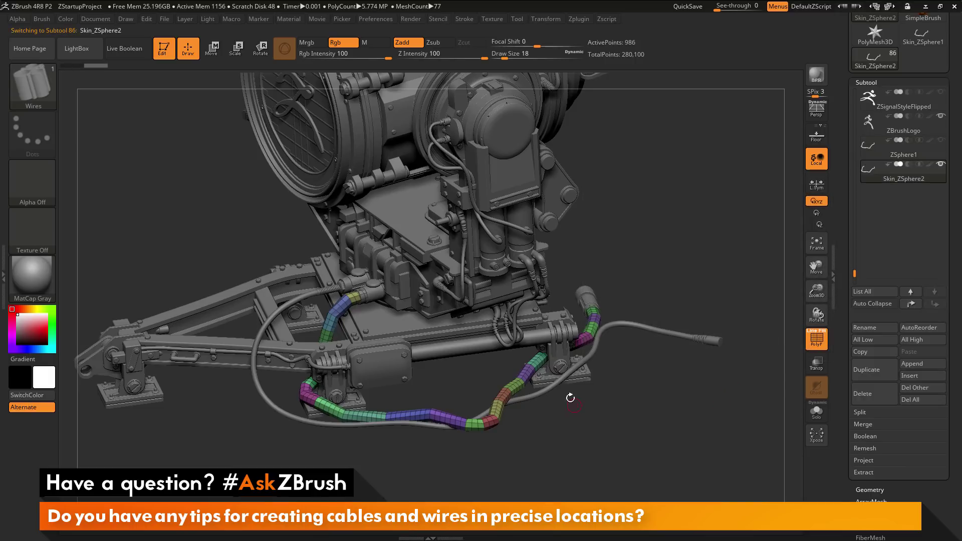
# - Isolate the cable skin in Solo mode and combine all of its segments into a single polygroup
pyautogui.moveTo(570, 398); pyautogui.dragTo(793, 404)
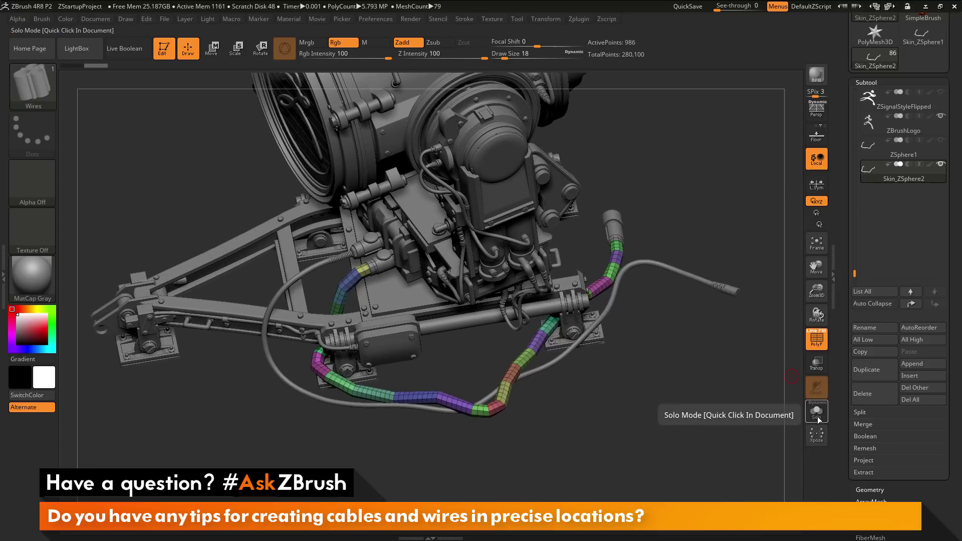
pyautogui.click(809, 409)
pyautogui.keyDown('alt'); pyautogui.moveTo(724, 260); pyautogui.dragTo(513, 142); pyautogui.keyUp('alt')
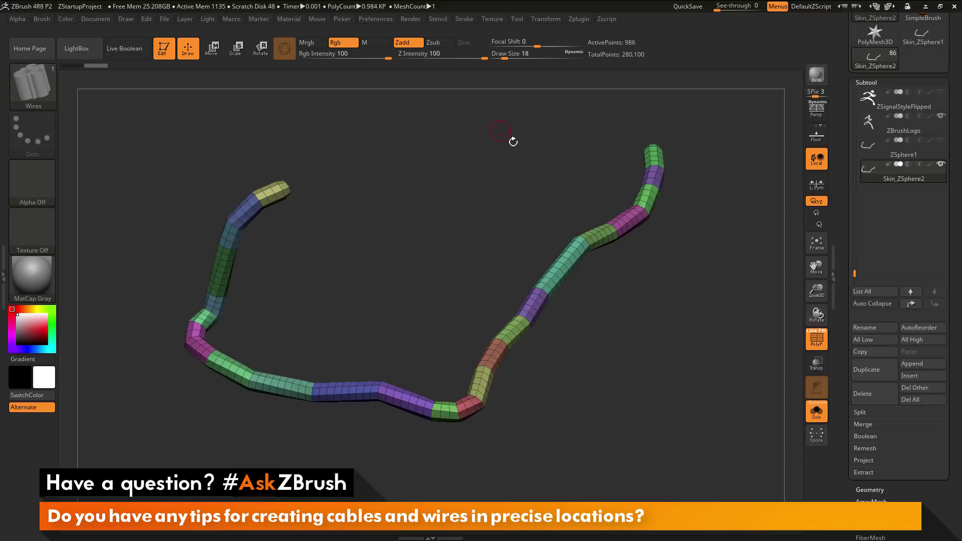
pyautogui.moveTo(696, 376); pyautogui.dragTo(569, 244)
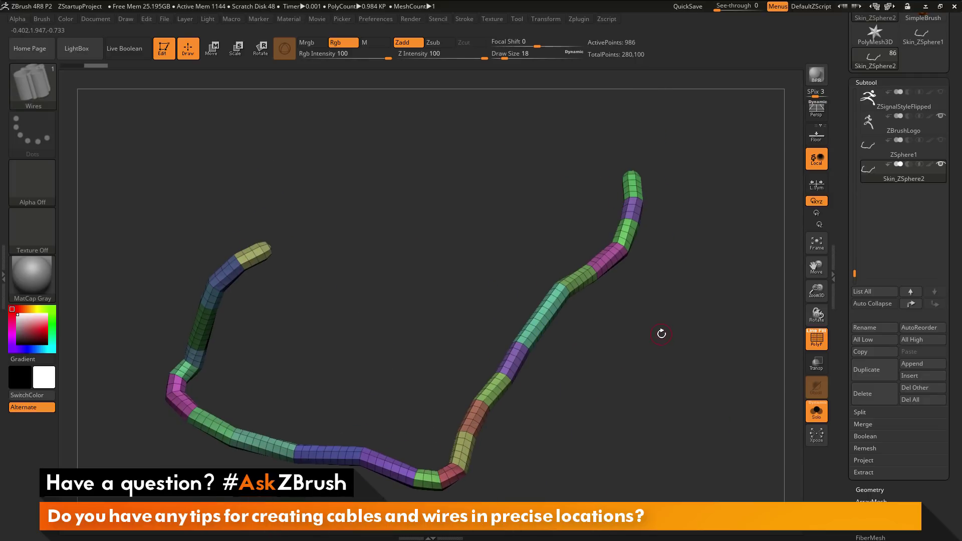
pyautogui.press('ctrl')
pyautogui.hotkey('shift', 'f')
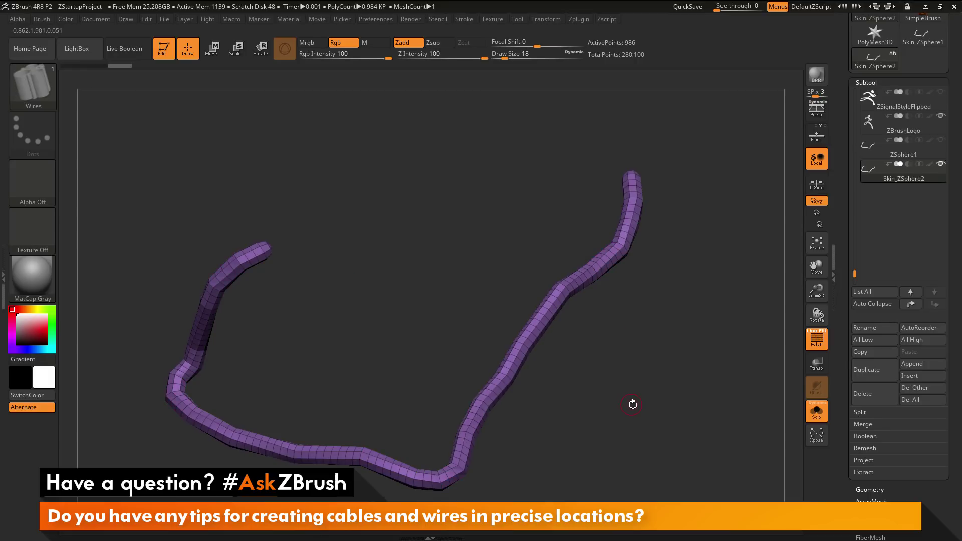
# - Hide the rounded cap polygons at both ends of the cable mesh
pyautogui.moveTo(383, 268); pyautogui.dragTo(397, 250)
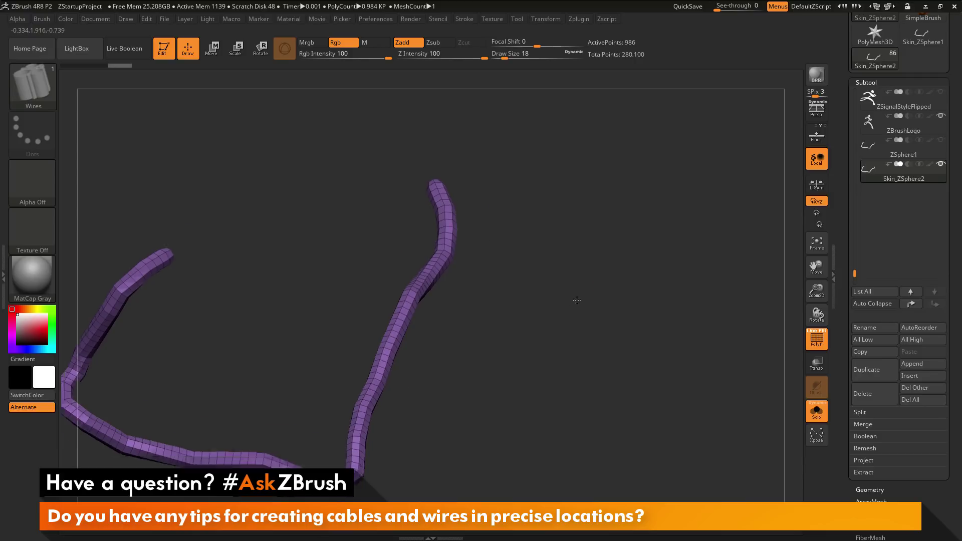
pyautogui.moveTo(574, 286); pyautogui.dragTo(551, 229)
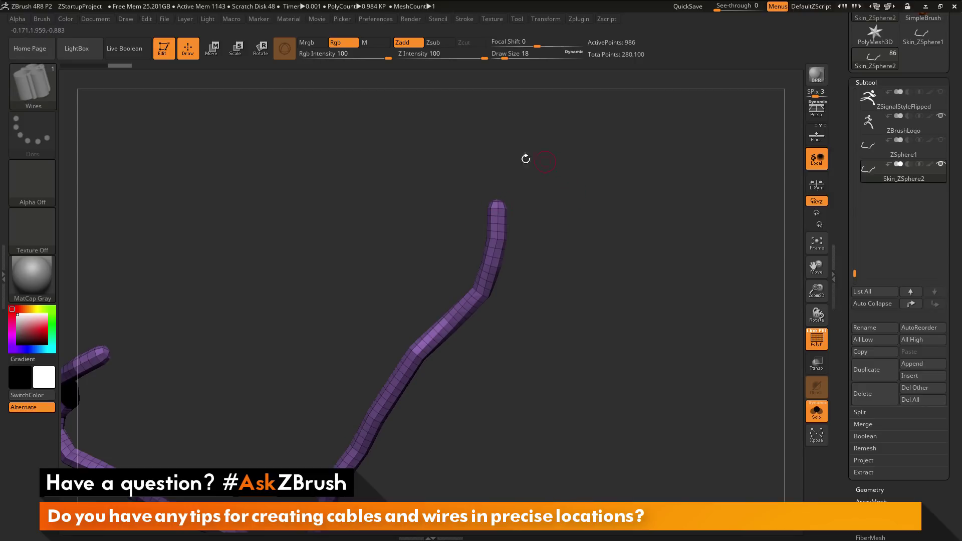
pyautogui.hotkey('ctrl', 'shift')
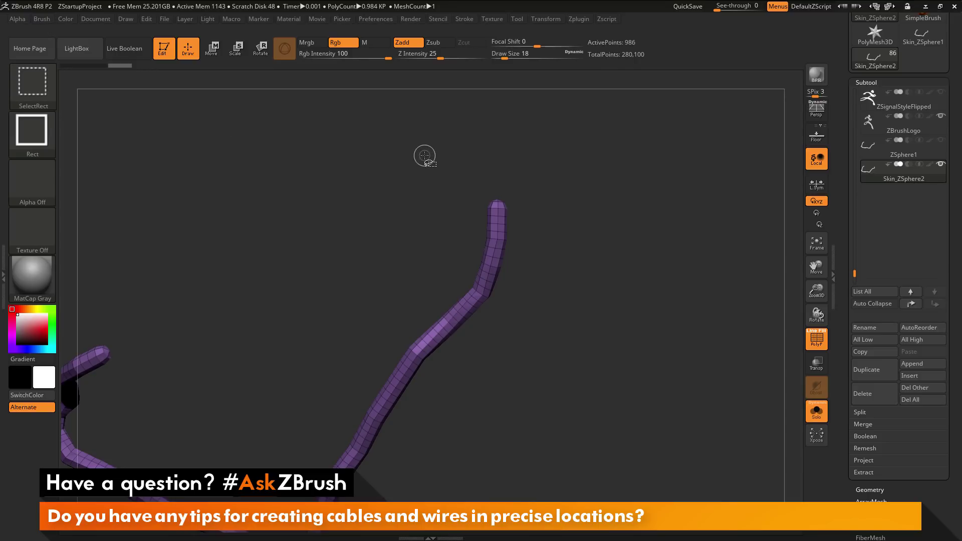
pyautogui.moveTo(424, 157)
pyautogui.keyDown('ctrl'); pyautogui.keyDown('shift'); pyautogui.mouseDown()
pyautogui.moveTo(470, 193)
pyautogui.moveTo(538, 210)
pyautogui.moveTo(547, 203)
pyautogui.mouseUp(); pyautogui.keyUp('shift'); pyautogui.keyUp('ctrl')
pyautogui.moveTo(569, 290); pyautogui.dragTo(488, 245)
pyautogui.keyDown('ctrl'); pyautogui.keyDown('shift'); pyautogui.moveTo(365, 284); pyautogui.dragTo(430, 325); pyautogui.keyUp('shift'); pyautogui.keyUp('ctrl')
pyautogui.press('alt')
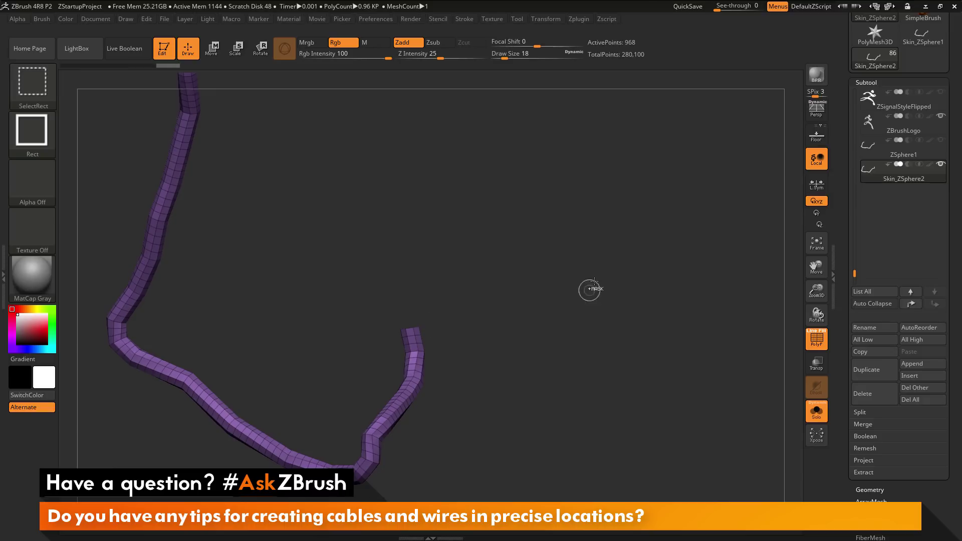
pyautogui.moveTo(591, 290)
pyautogui.mouseDown()
pyautogui.moveTo(570, 254)
pyautogui.moveTo(590, 260)
pyautogui.moveTo(572, 265)
pyautogui.moveTo(608, 260)
pyautogui.moveTo(548, 258)
pyautogui.moveTo(552, 279)
pyautogui.mouseUp()
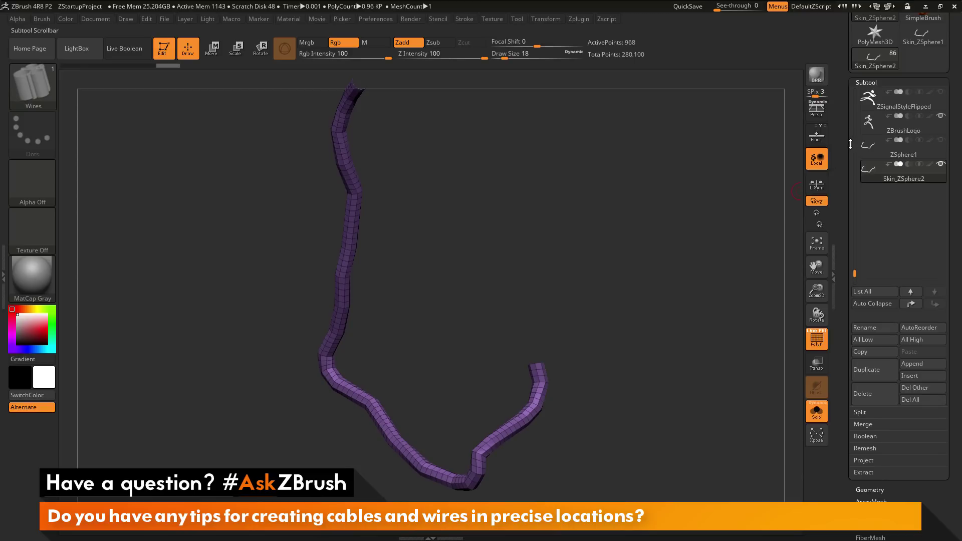
# - Delete the hidden end caps from the cable geometry so that both ends are open
pyautogui.moveTo(850, 144); pyautogui.dragTo(827, 264)
pyautogui.moveTo(838, 229); pyautogui.dragTo(833, 25)
pyautogui.click(870, 347)
pyautogui.scroll(-4, 883, 325)
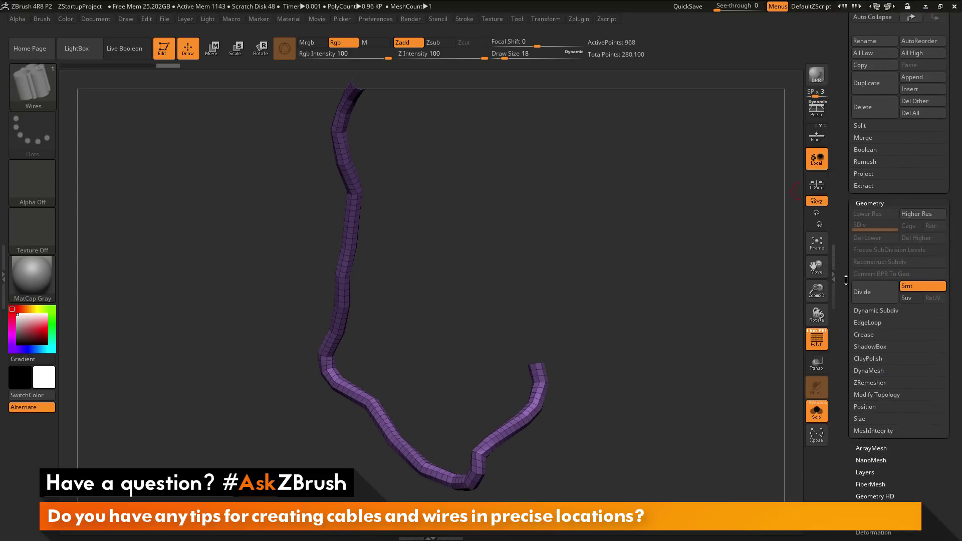
pyautogui.click(886, 311)
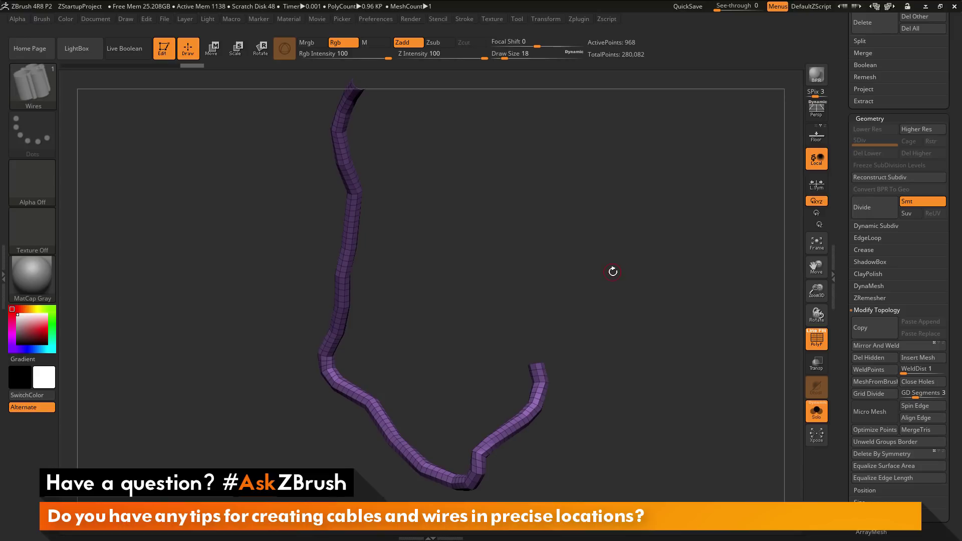
# - Choose the ZModeler brush and set its edge action to PolyGroup with the Polyloop target
pyautogui.moveTo(613, 272); pyautogui.dragTo(578, 309)
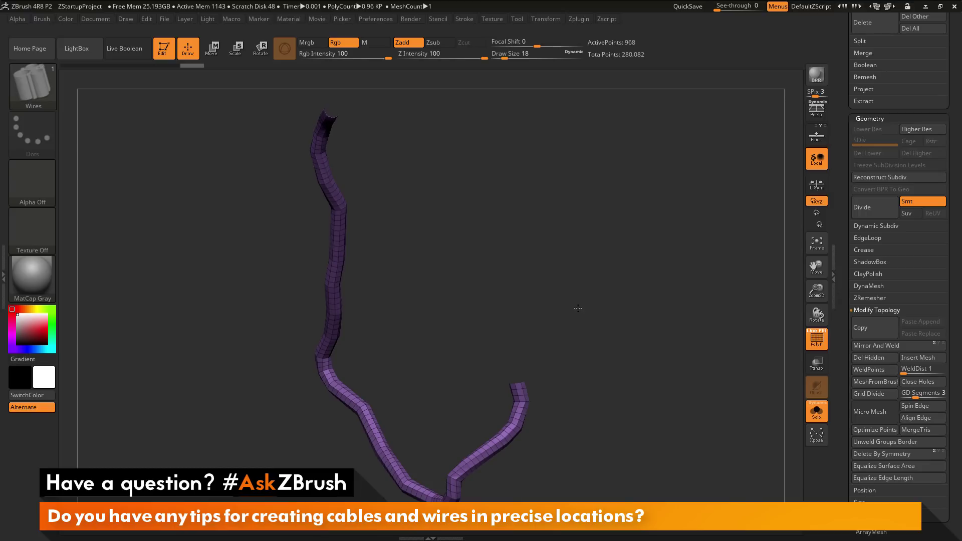
pyautogui.moveTo(578, 308); pyautogui.dragTo(203, 273)
pyautogui.keyDown('alt'); pyautogui.moveTo(589, 283); pyautogui.dragTo(653, 344); pyautogui.keyUp('alt')
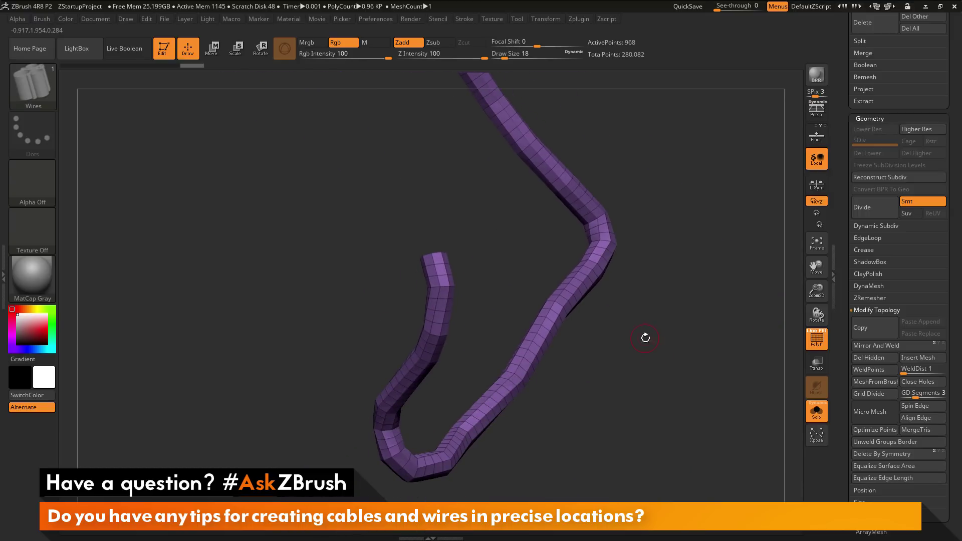
pyautogui.click(45, 85)
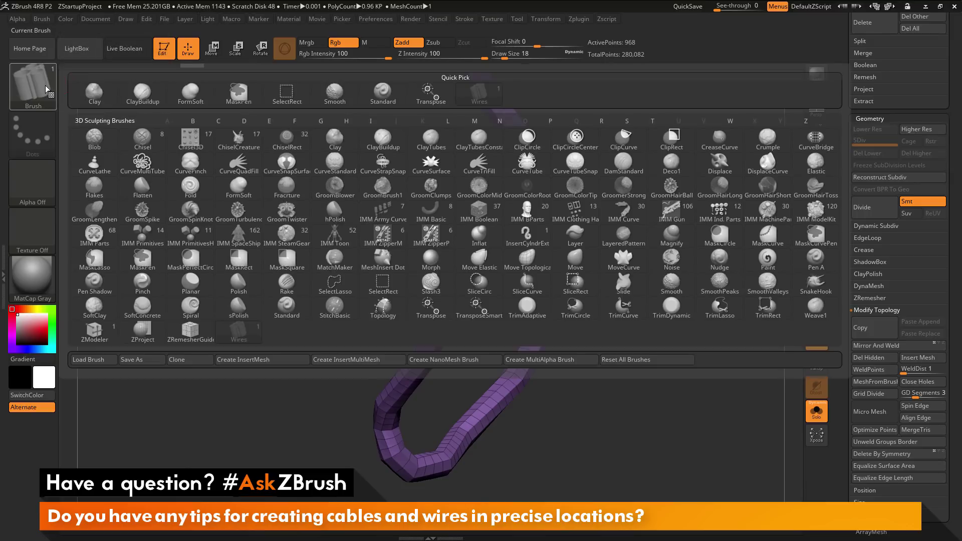
pyautogui.click(94, 337)
pyautogui.keyDown('alt'); pyautogui.moveTo(683, 359); pyautogui.dragTo(680, 372); pyautogui.keyUp('alt')
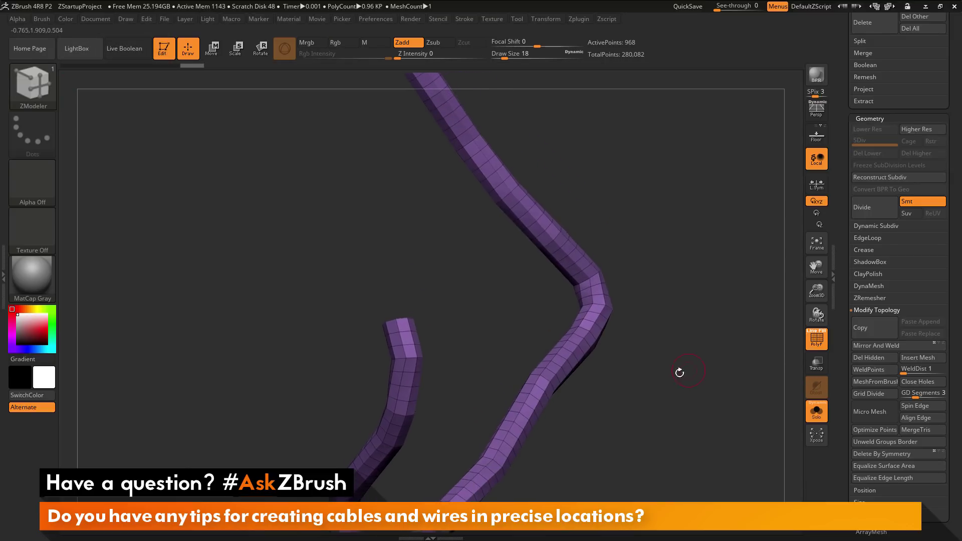
pyautogui.keyDown('alt'); pyautogui.moveTo(480, 327); pyautogui.dragTo(503, 269); pyautogui.keyUp('alt')
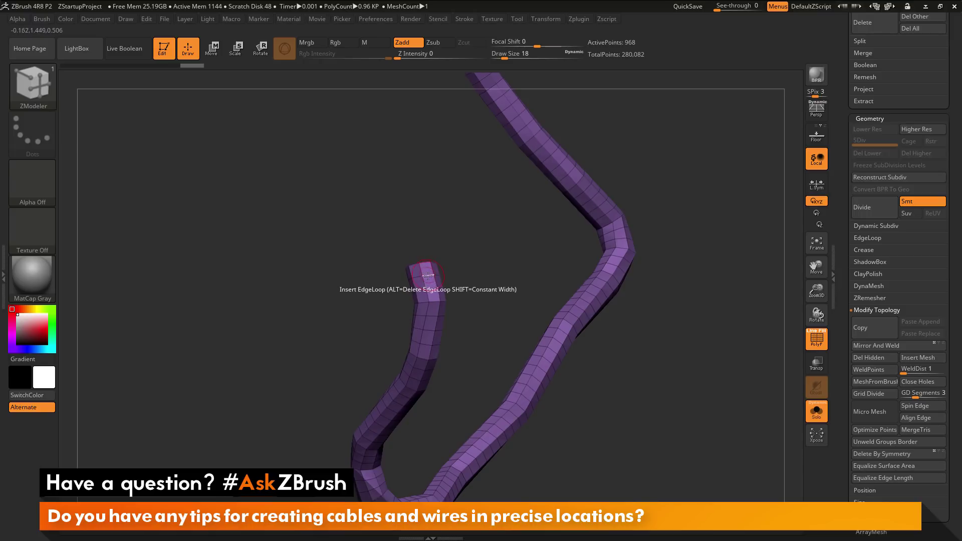
pyautogui.press('space')
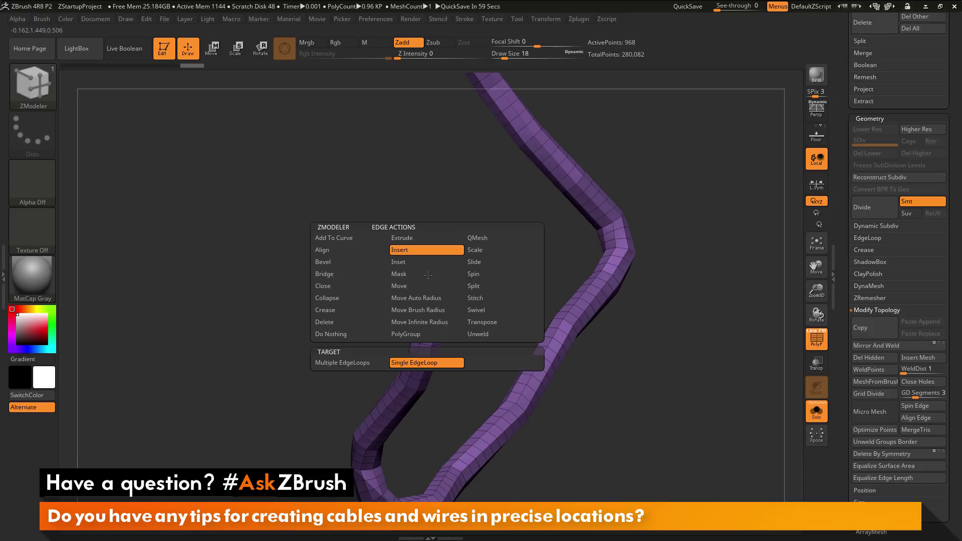
pyautogui.click(420, 334)
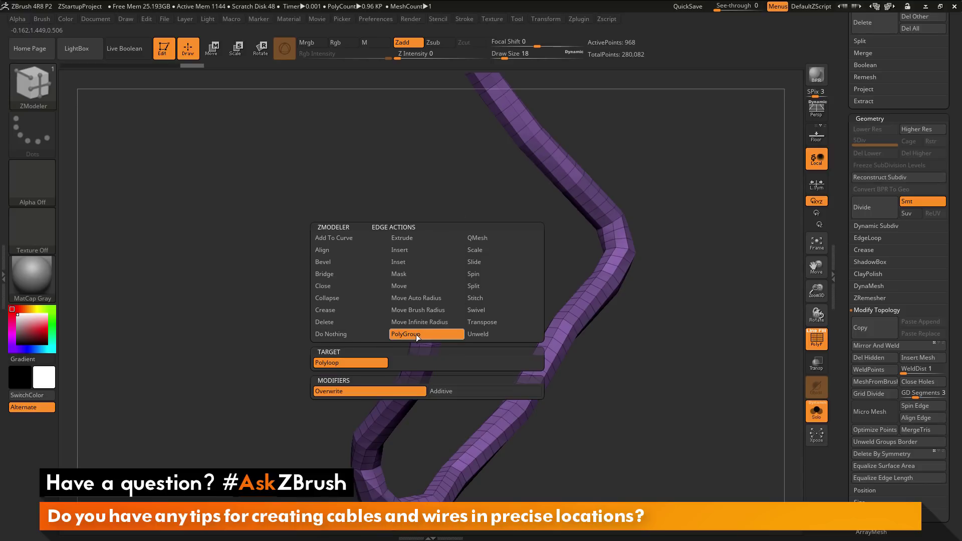
pyautogui.click(364, 364)
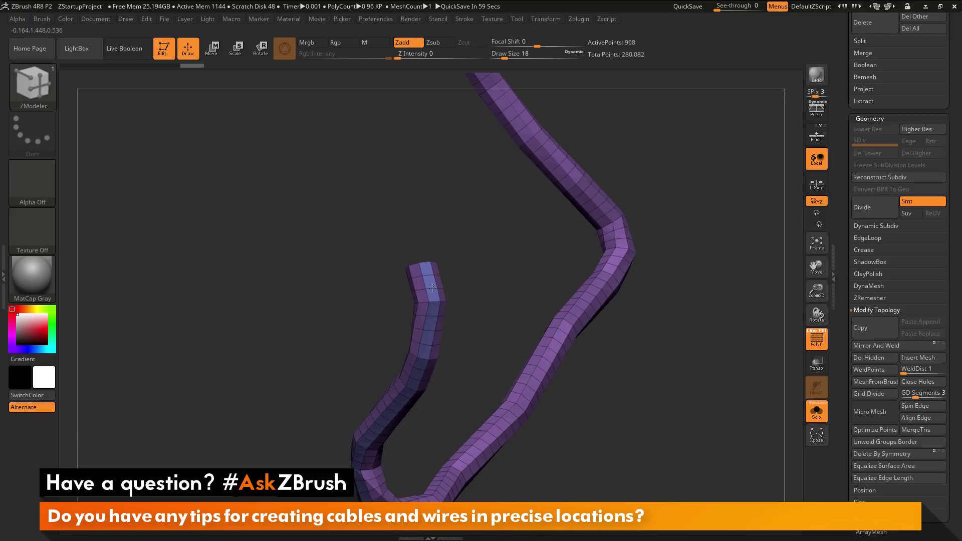
# - Assign a different polygroup to each of two adjacent polyloops running lengthwise along the cable
pyautogui.click(433, 288)
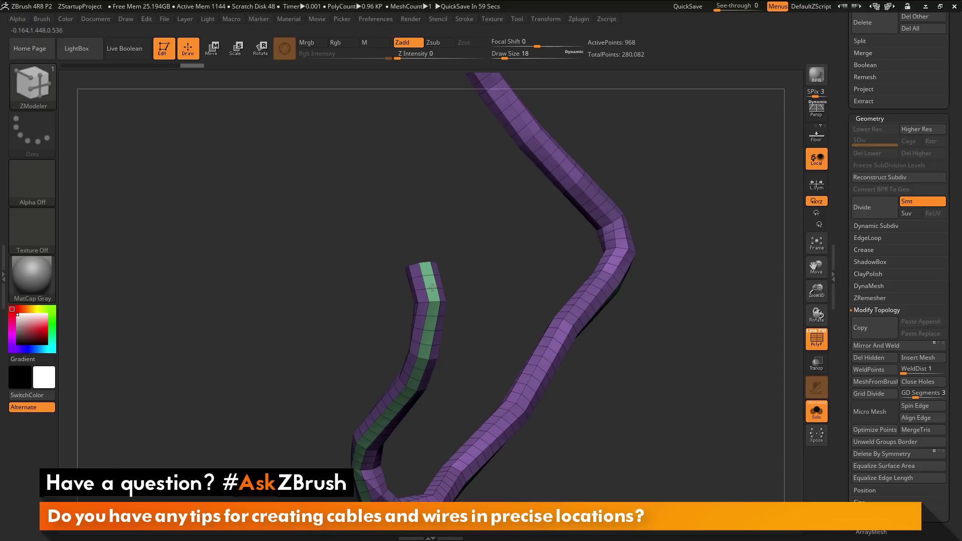
pyautogui.click(433, 288)
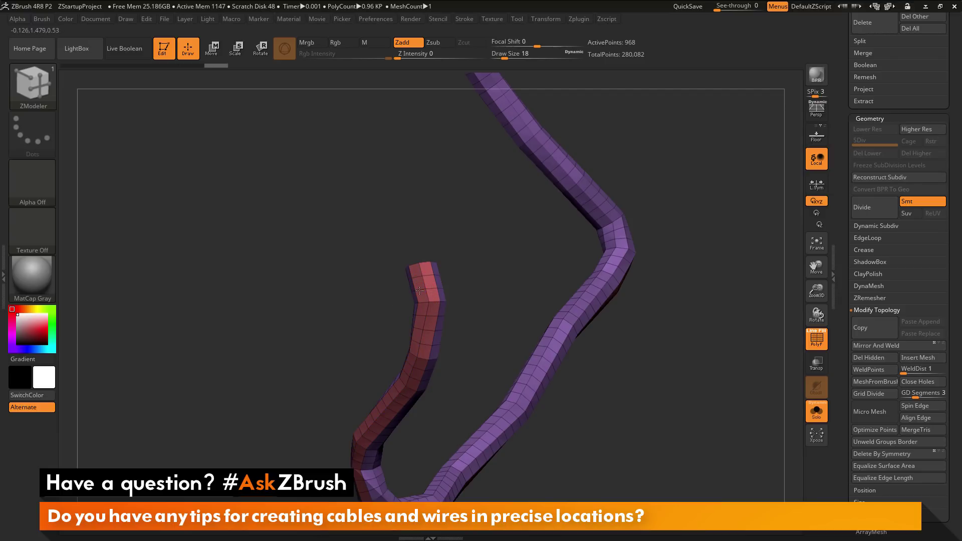
pyautogui.click(420, 291)
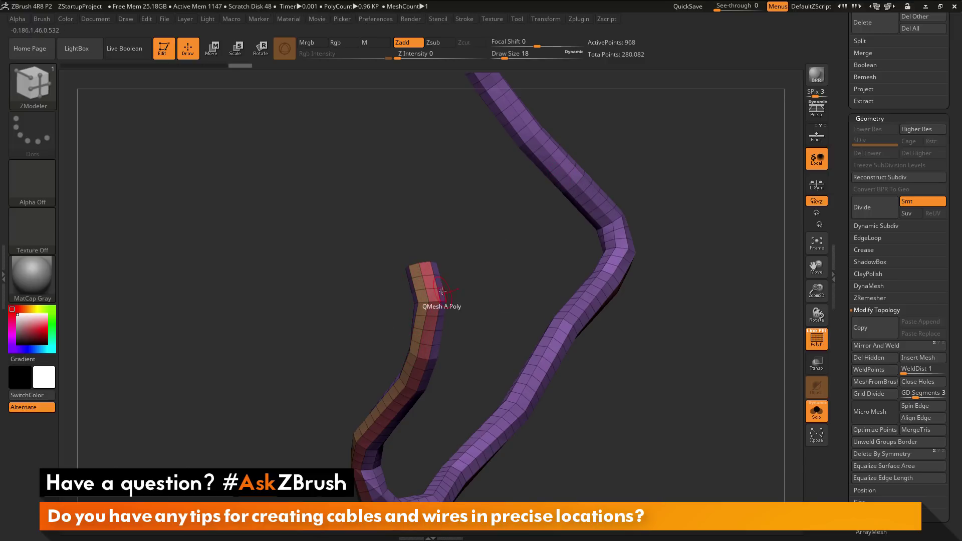
pyautogui.moveTo(436, 284); pyautogui.dragTo(486, 296)
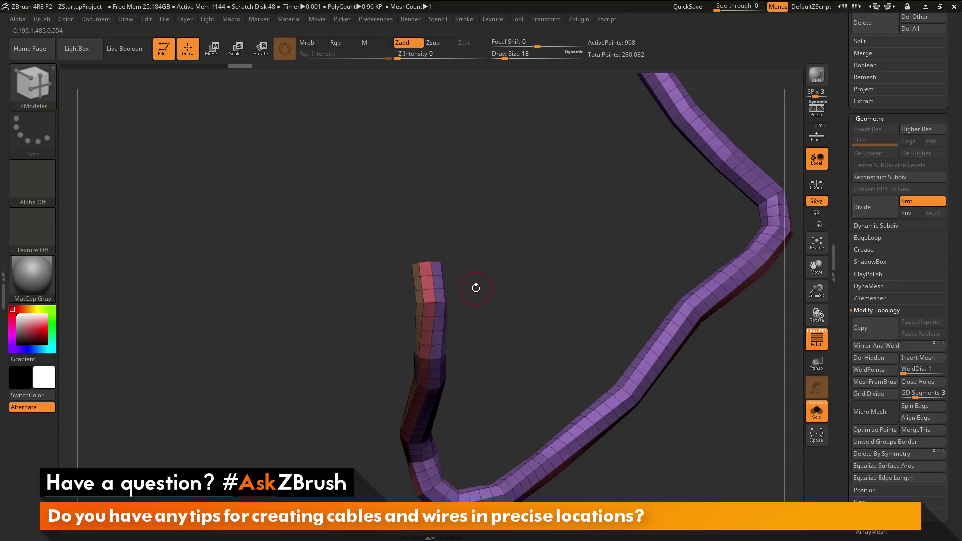
# - Isolate the two regrouped lengthwise strips and delete the hidden remainder of the cable mesh
pyautogui.hotkey('ctrl', 'shift')
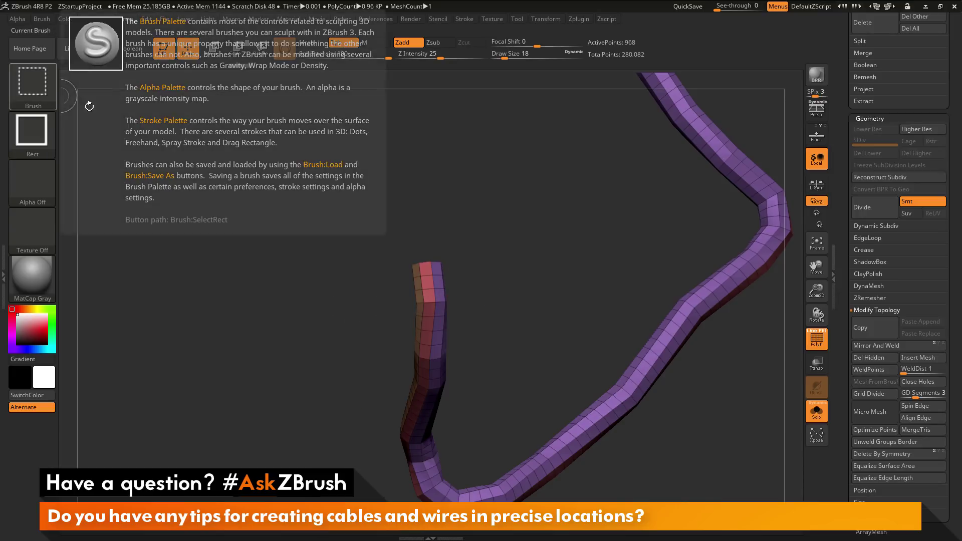
pyautogui.keyDown('ctrl'); pyautogui.keyDown('shift'); pyautogui.click(445, 303); pyautogui.keyUp('shift'); pyautogui.keyUp('ctrl')
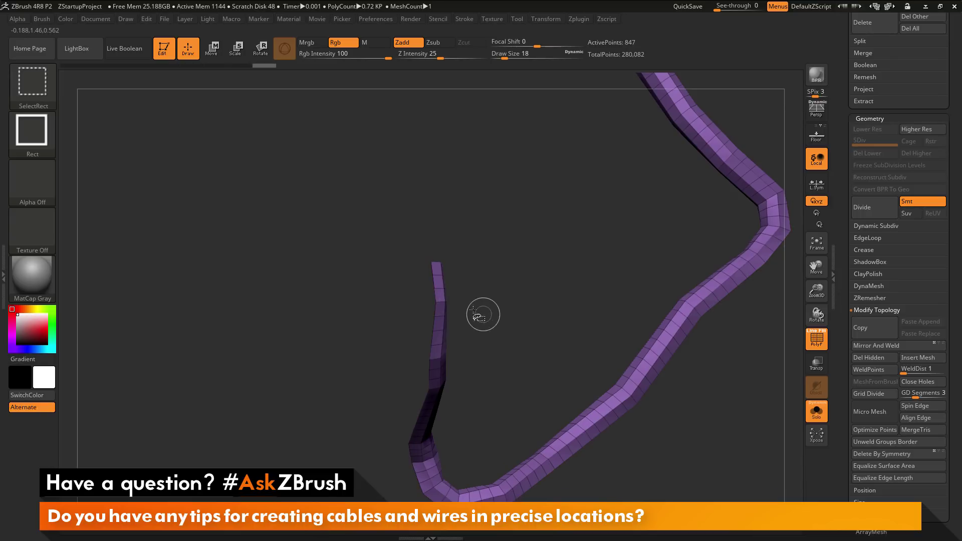
pyautogui.moveTo(454, 304)
pyautogui.keyDown('ctrl'); pyautogui.keyDown('shift'); pyautogui.mouseDown()
pyautogui.moveTo(568, 305)
pyautogui.moveTo(555, 309)
pyautogui.mouseUp(); pyautogui.keyUp('shift'); pyautogui.keyUp('ctrl')
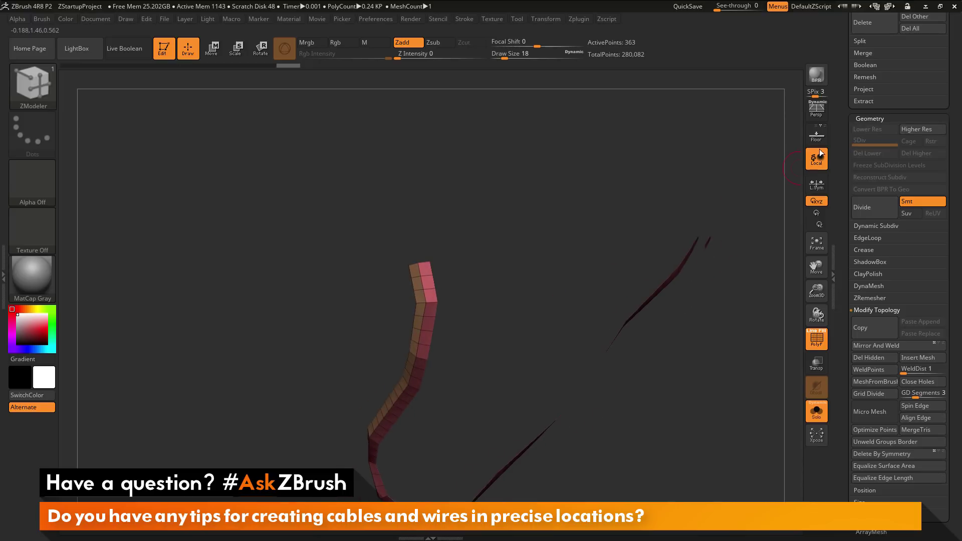
pyautogui.click(873, 359)
# - Frame the cable strips with a curve using only Polygroups, with Border and Creased edges turned off
pyautogui.moveTo(496, 306); pyautogui.dragTo(466, 290)
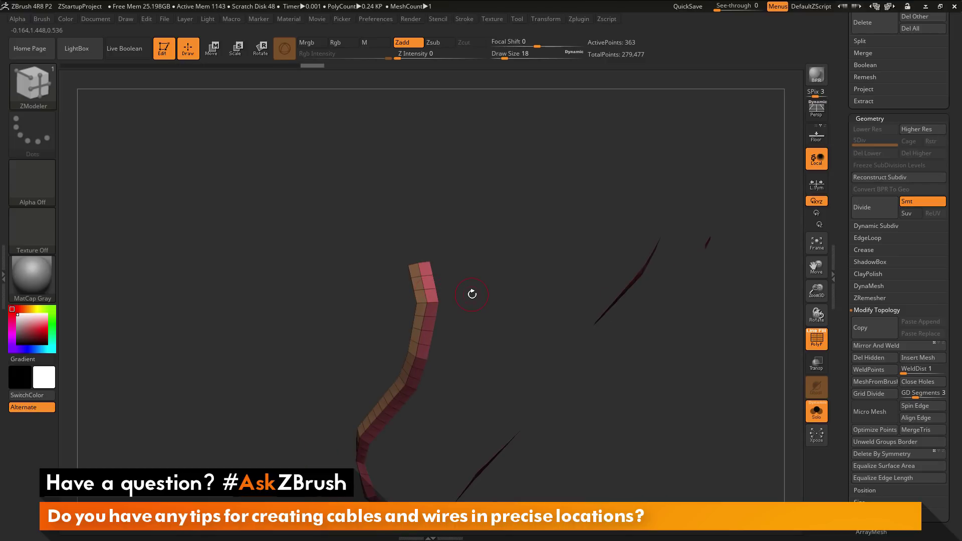
pyautogui.moveTo(472, 294); pyautogui.dragTo(398, 348)
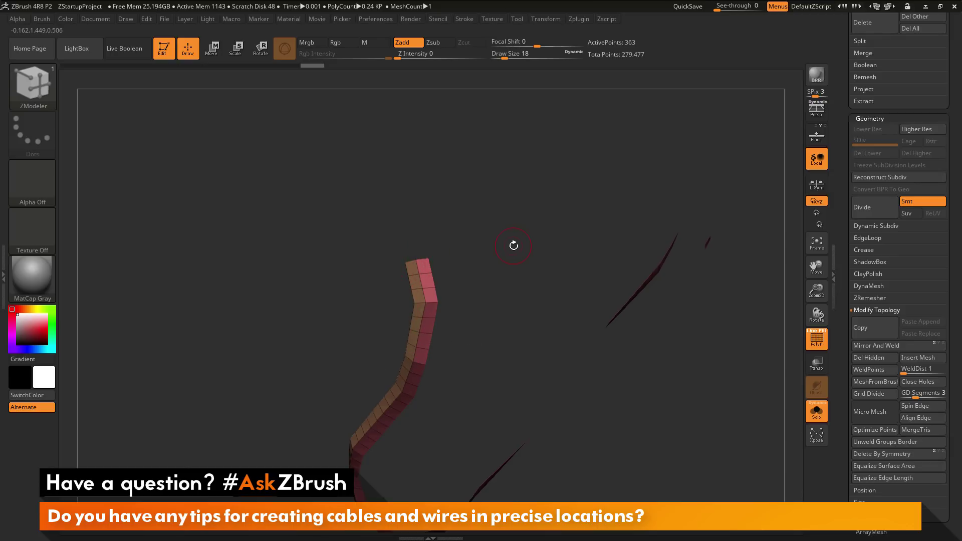
pyautogui.click(467, 19)
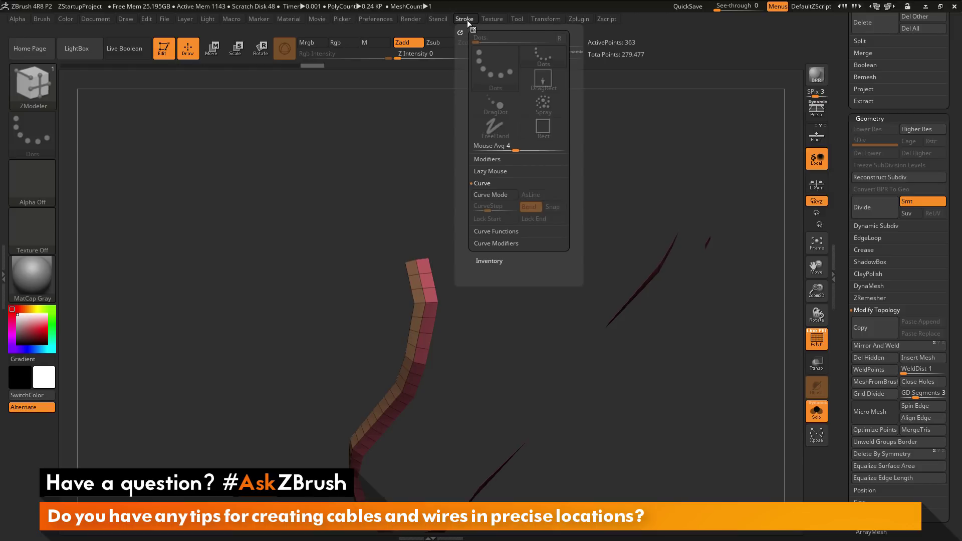
pyautogui.click(496, 232)
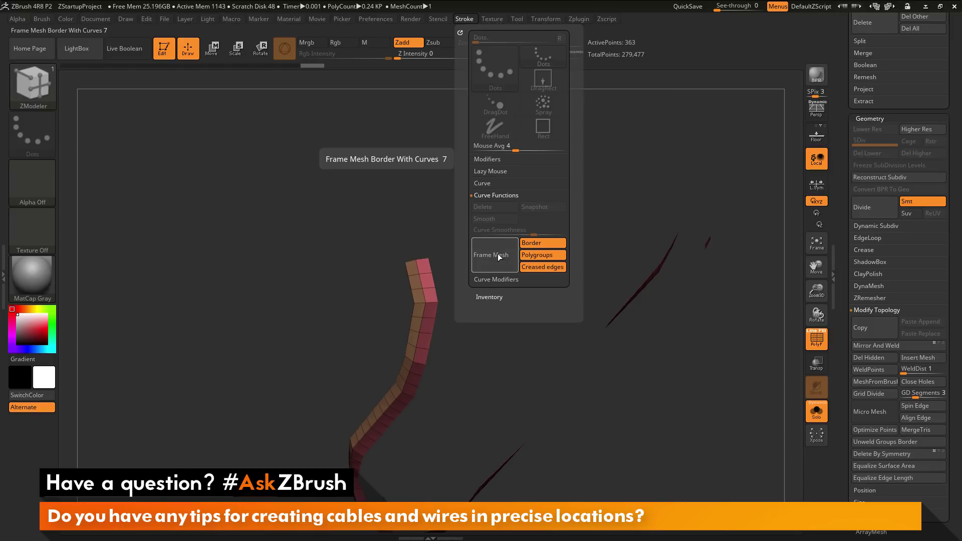
pyautogui.click(534, 243)
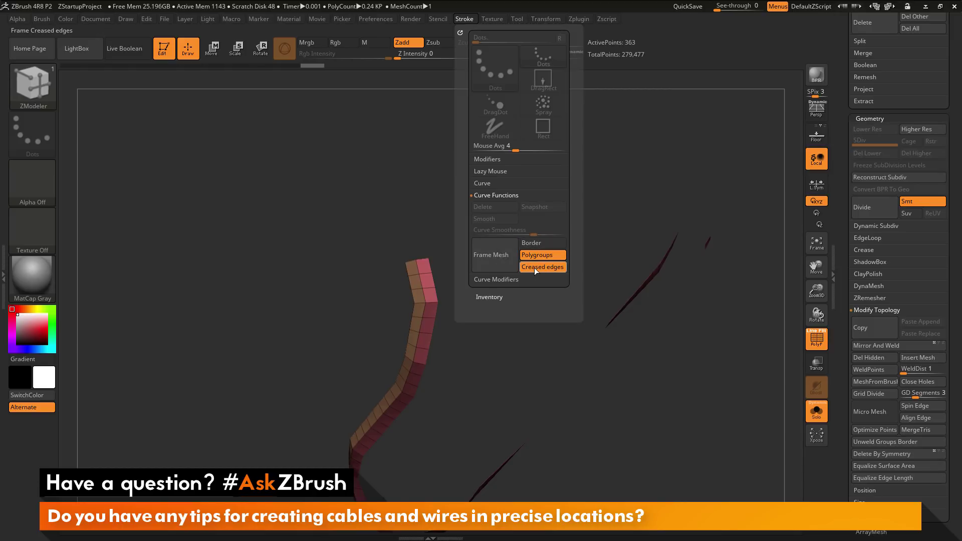
pyautogui.click(535, 268)
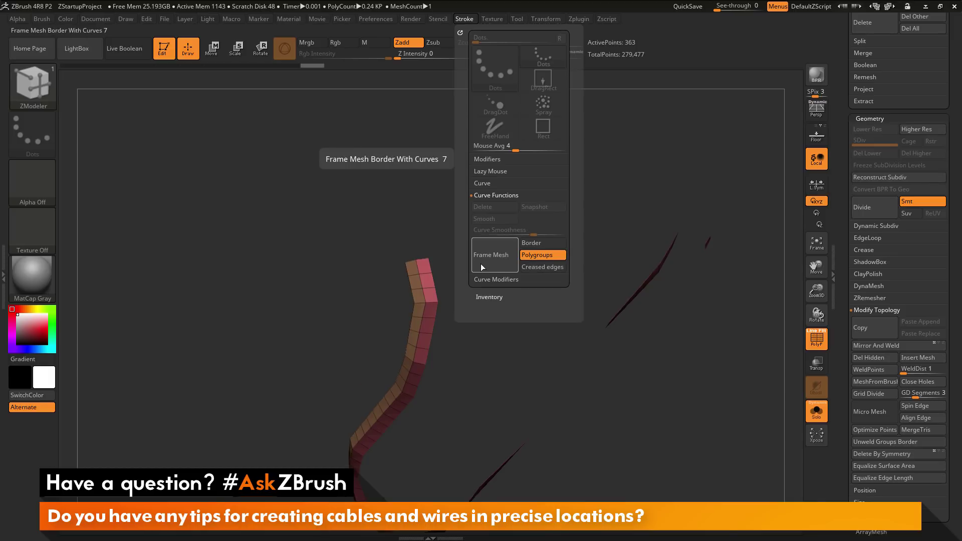
pyautogui.click(494, 266)
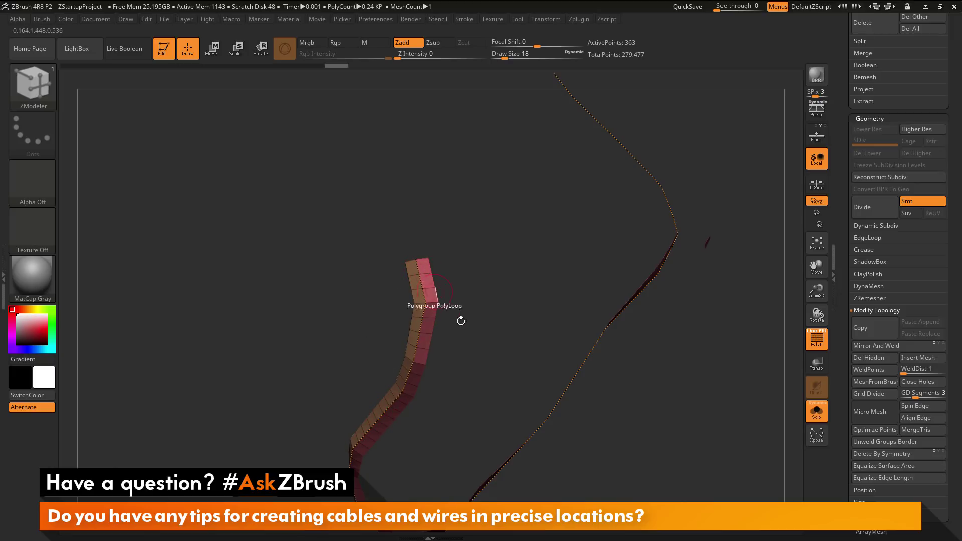
# - Turn off Solo to bring back the full searchlight model and inspect the curve's route around the base
pyautogui.moveTo(667, 420); pyautogui.dragTo(801, 356)
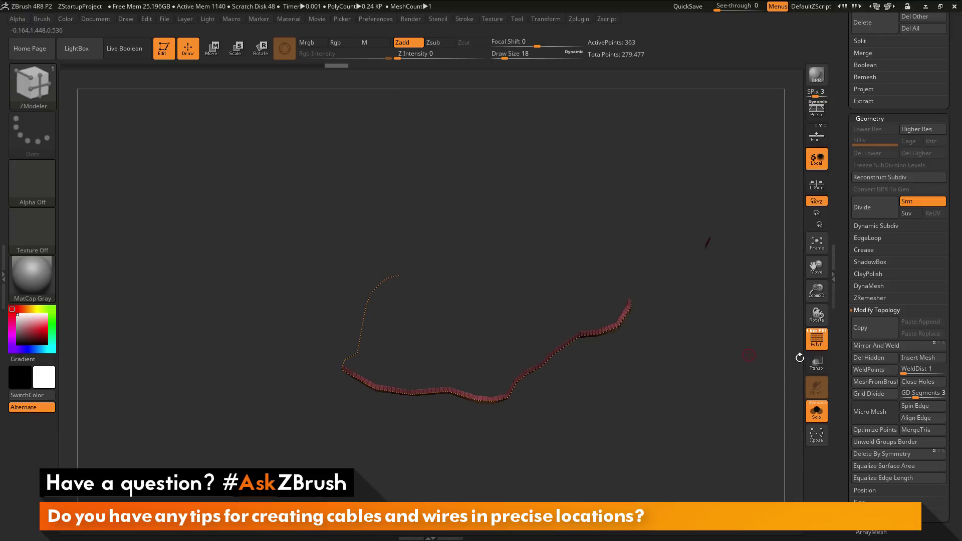
pyautogui.click(817, 420)
pyautogui.moveTo(739, 392); pyautogui.dragTo(704, 276)
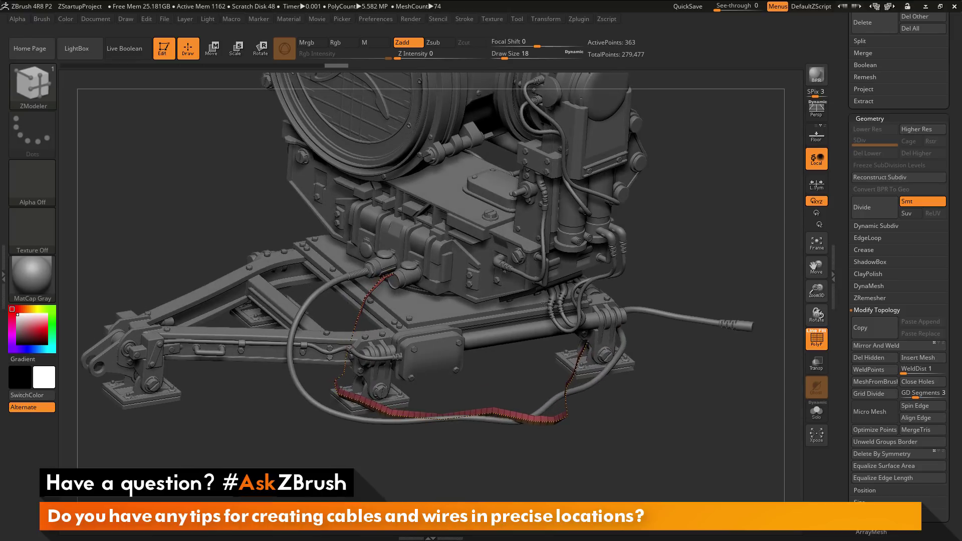
pyautogui.click(387, 279)
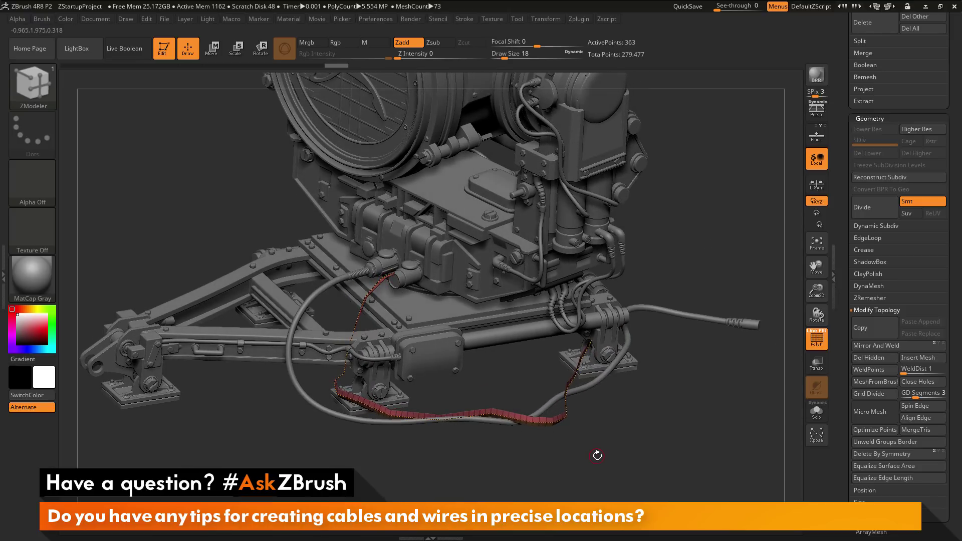
pyautogui.moveTo(613, 462); pyautogui.dragTo(556, 432)
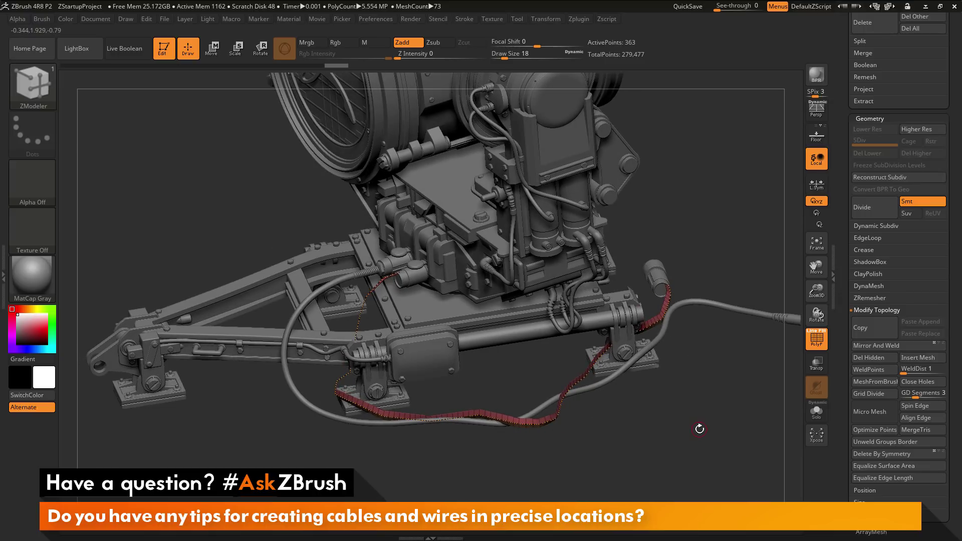
pyautogui.moveTo(700, 429); pyautogui.dragTo(651, 454)
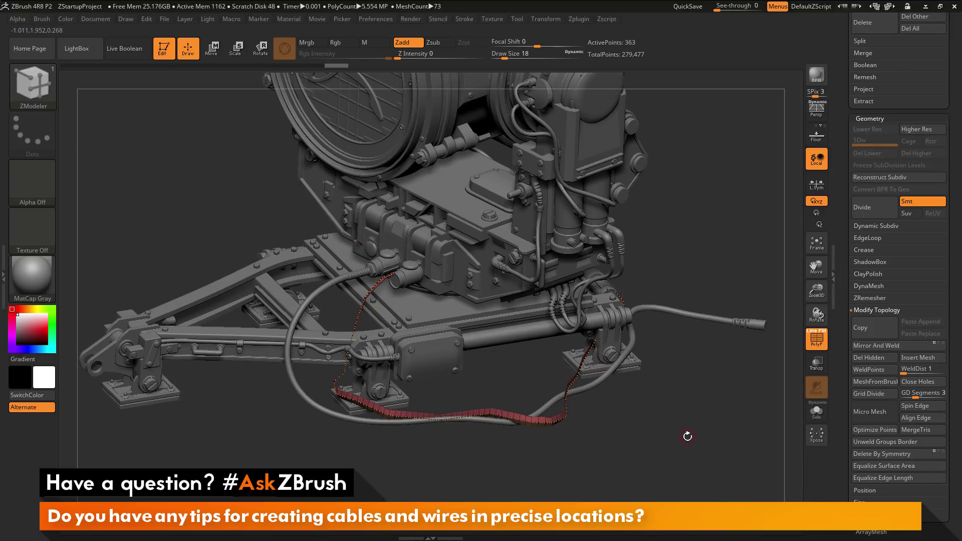
# - Choose the Wires brush and apply its mesh along the framed cable curve
pyautogui.click(38, 89)
pyautogui.click(527, 91)
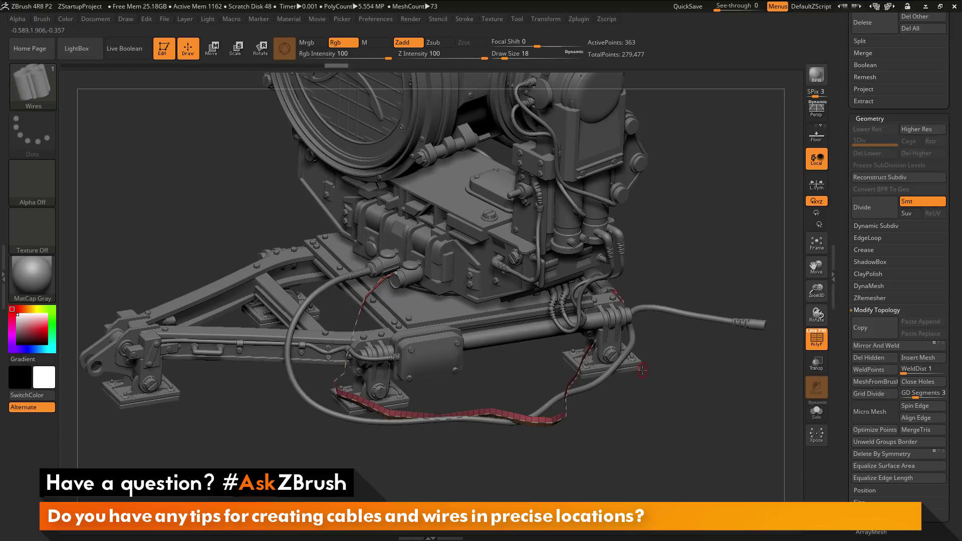
pyautogui.moveTo(362, 304)
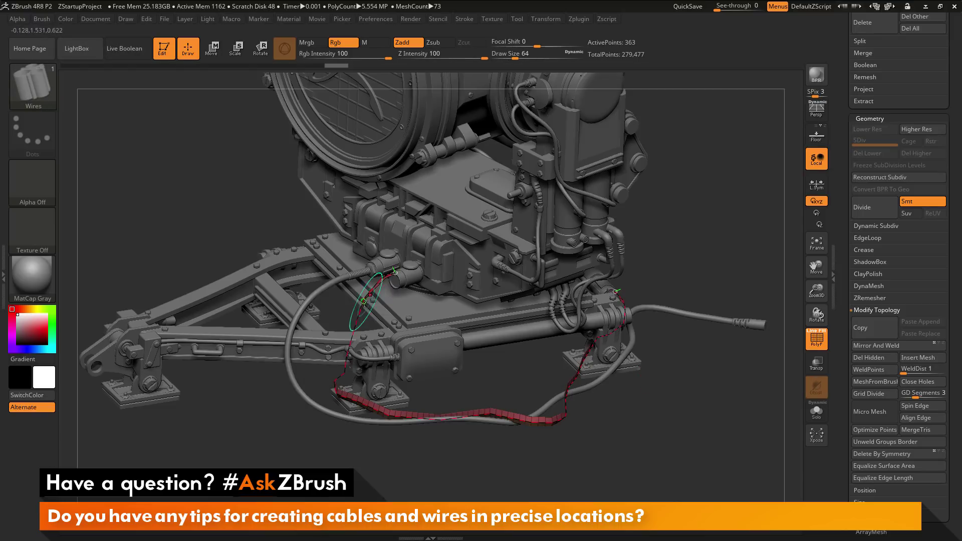
pyautogui.click(362, 305)
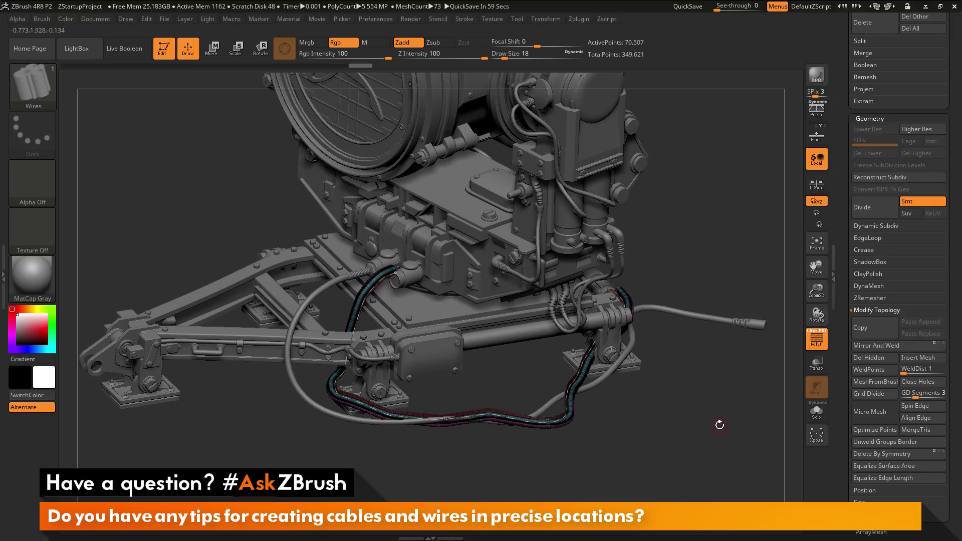
# - Turn off the polyframe display and inspect how the wires sit between the searchlight's connectors
pyautogui.click(817, 341)
pyautogui.moveTo(762, 399); pyautogui.dragTo(708, 405)
pyautogui.moveTo(713, 404)
pyautogui.mouseDown()
pyautogui.moveTo(729, 399)
pyautogui.moveTo(692, 358)
pyautogui.mouseUp()
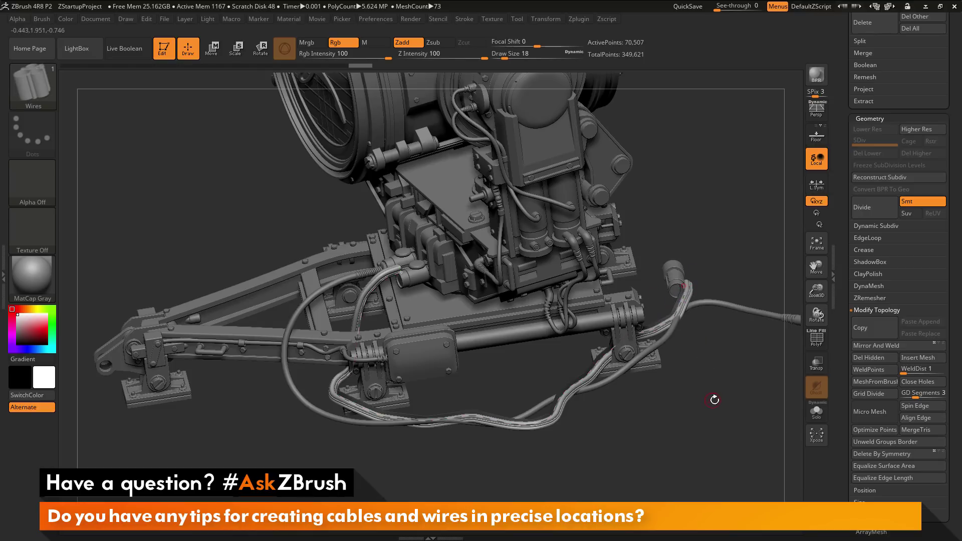
pyautogui.moveTo(714, 399); pyautogui.dragTo(717, 399)
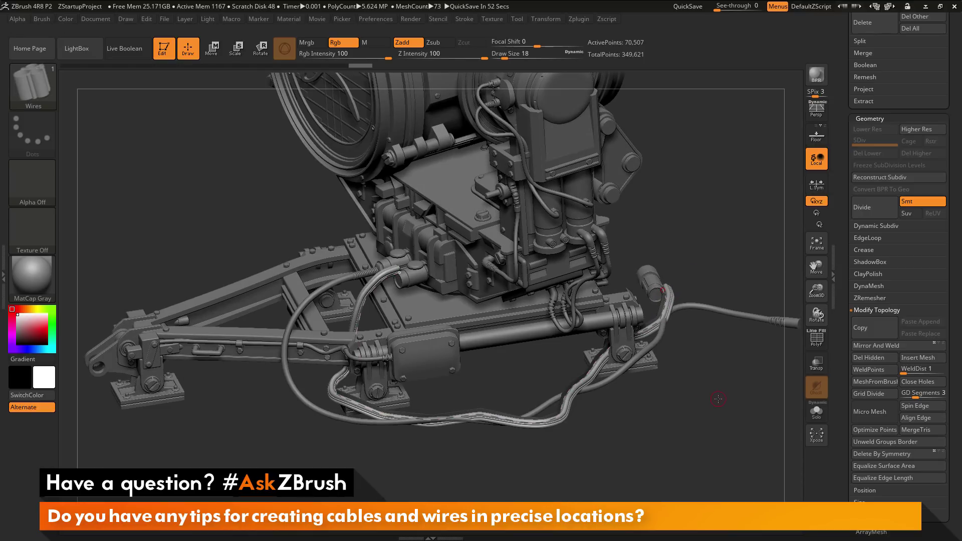
# - Undo the inserted wires and reapply them along the curve with the Wires brush's depth Imbed set to -91
pyautogui.hotkey('ctrl', 'z')
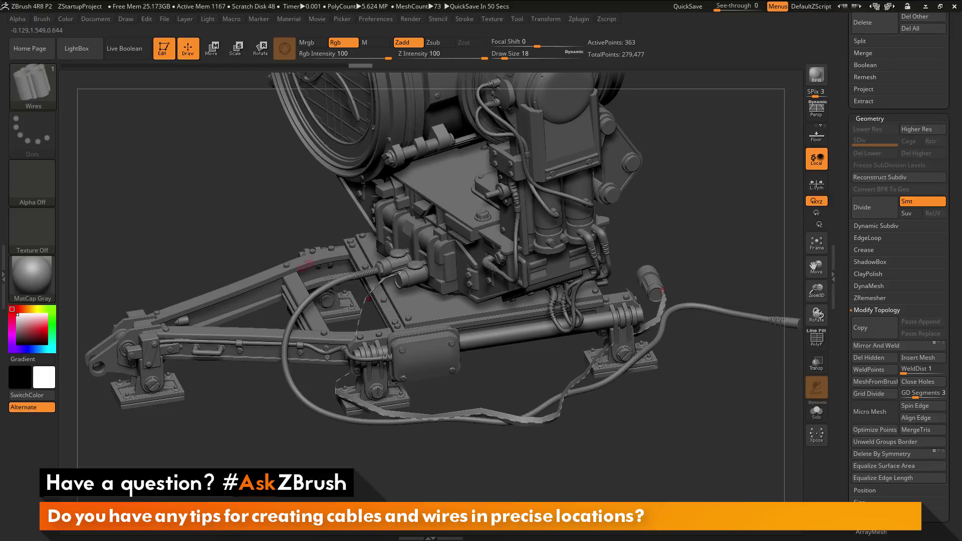
pyautogui.click(44, 20)
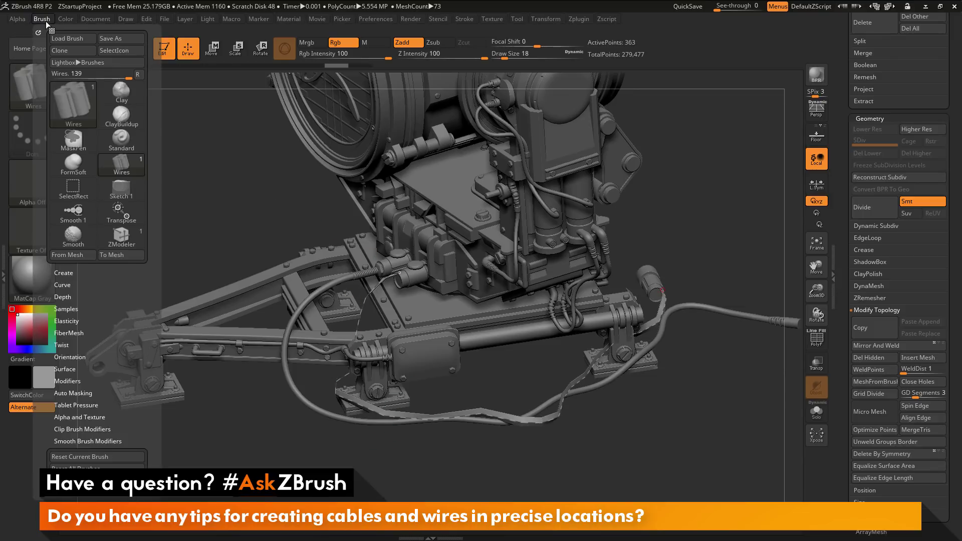
pyautogui.click(64, 298)
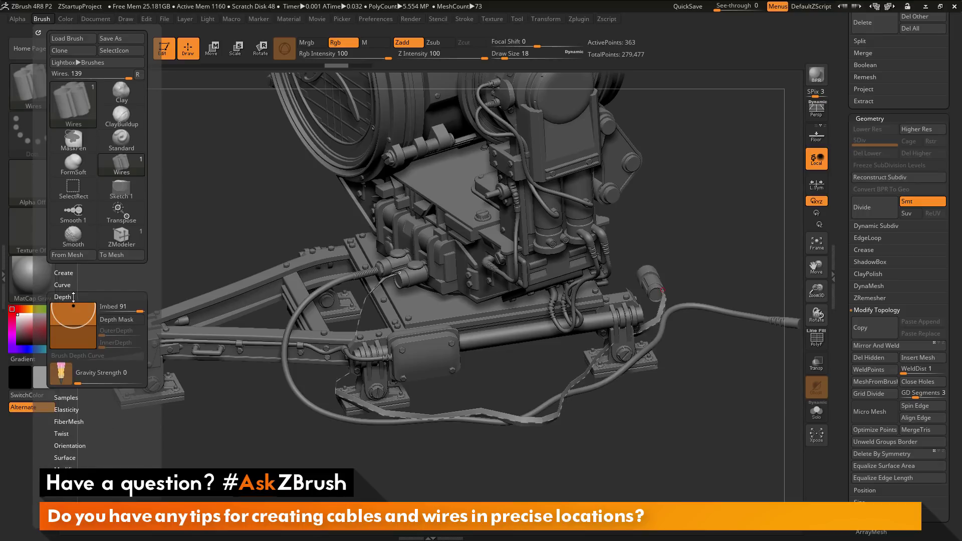
pyautogui.click(129, 309)
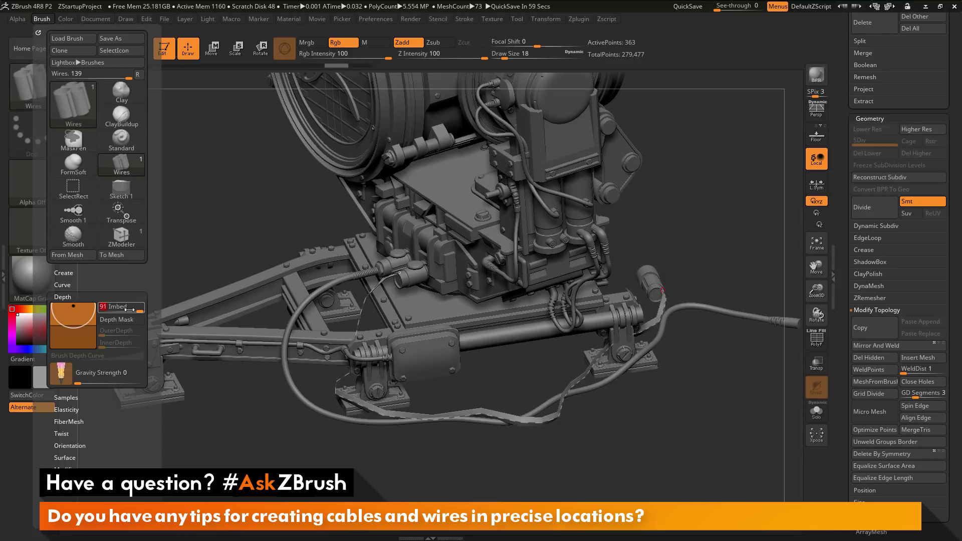
pyautogui.write('-91')
pyautogui.press('Return')
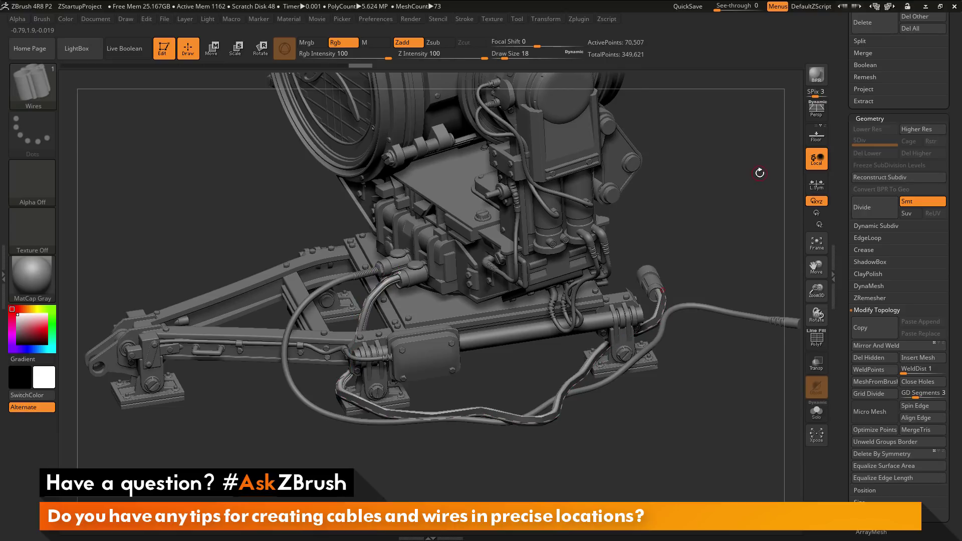
pyautogui.moveTo(760, 172); pyautogui.dragTo(679, 208)
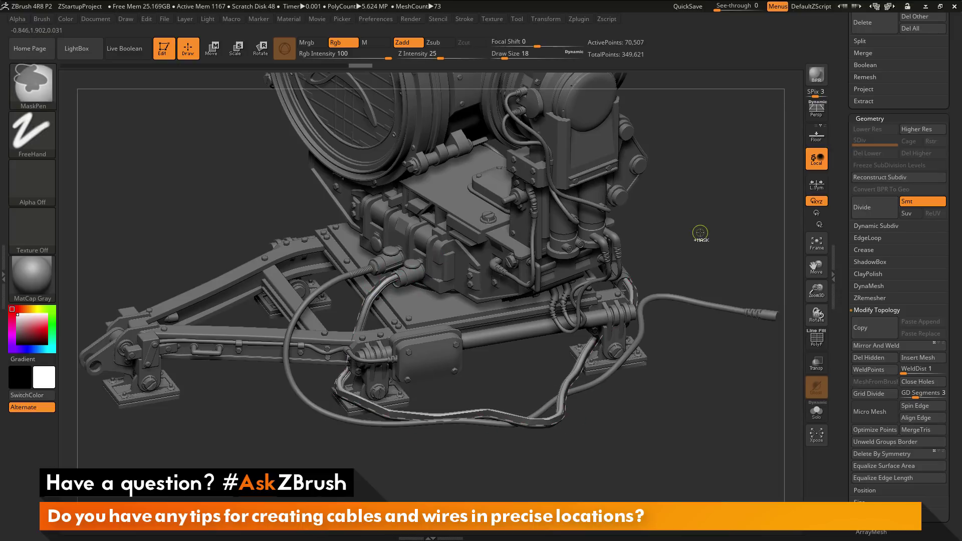
# - Undo the wires and rebuild them along the curve at Draw Size 24
pyautogui.hotkey('ctrl', 'z')
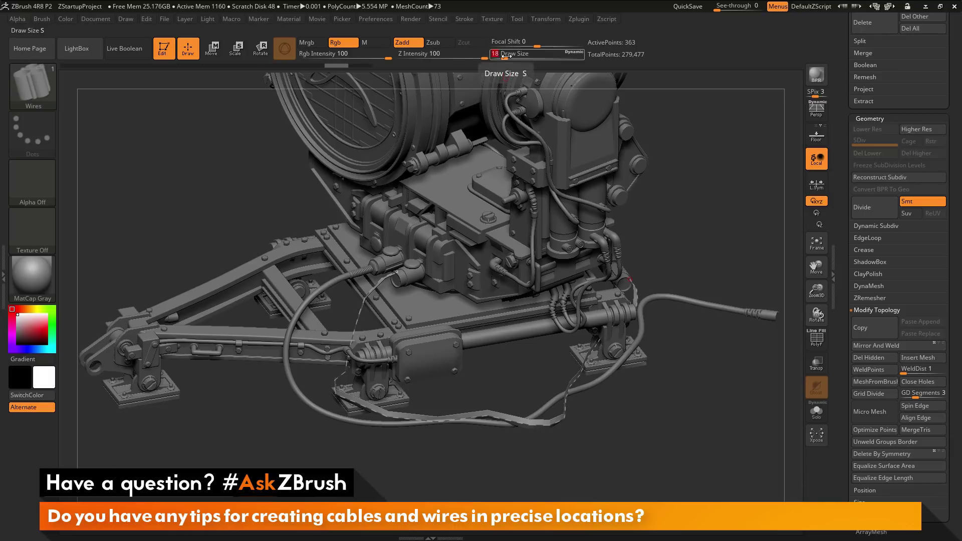
pyautogui.moveTo(503, 57); pyautogui.dragTo(515, 56)
pyautogui.click(385, 277)
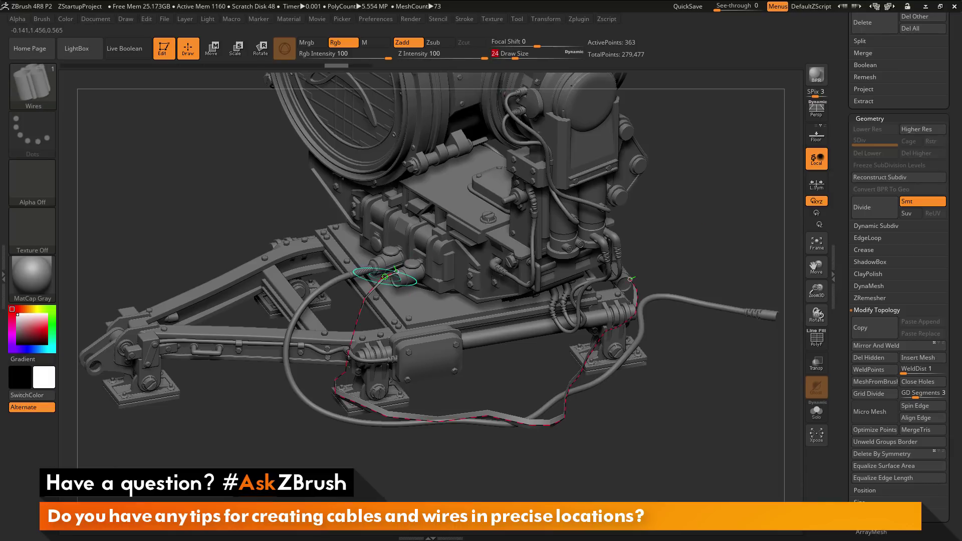
pyautogui.click(739, 225)
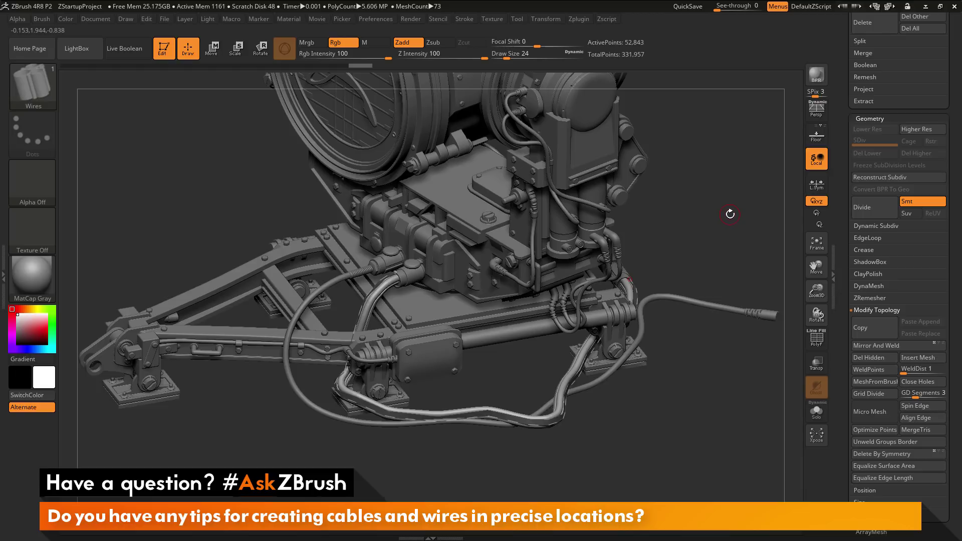
# - Undo the last wires and regenerate them along the curve at Draw Size 28
pyautogui.hotkey('ctrl', 'z')
pyautogui.click(507, 59)
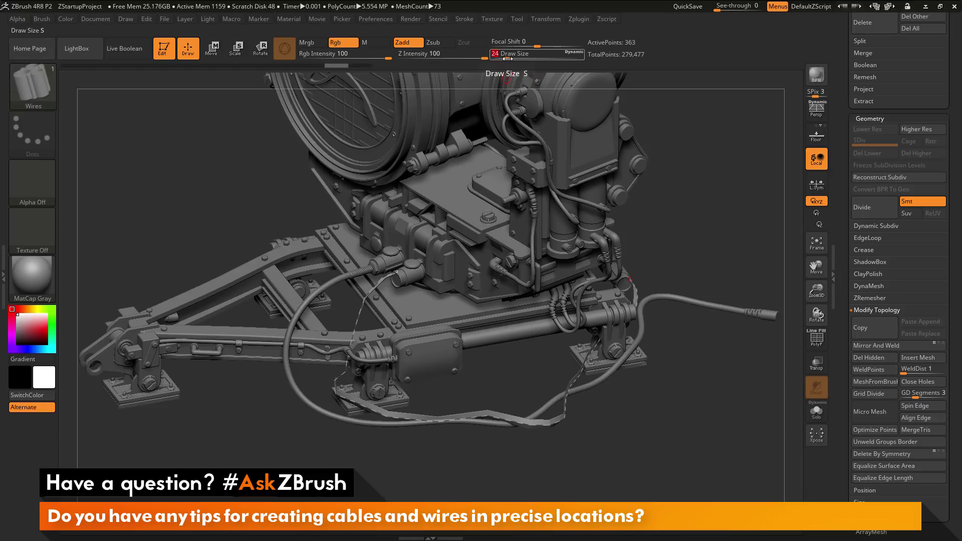
pyautogui.write('25')
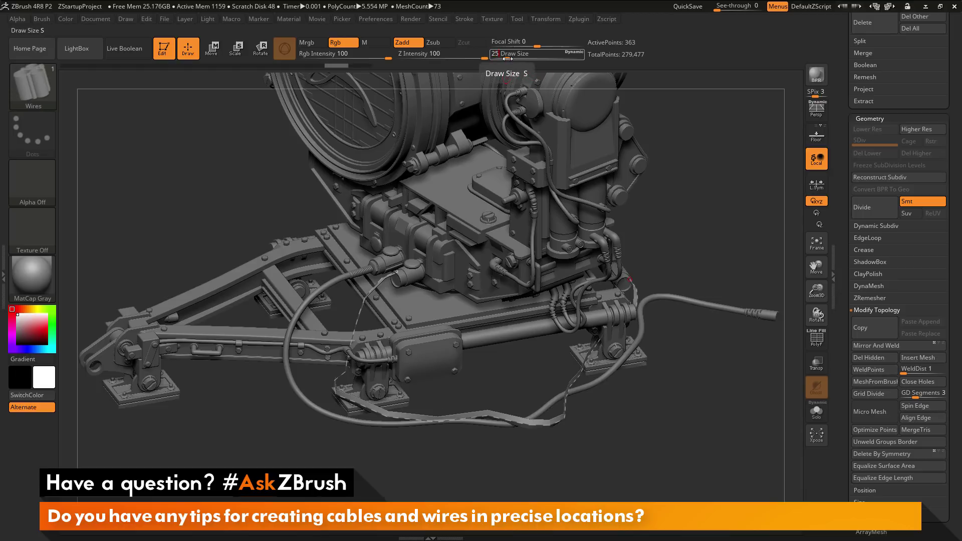
pyautogui.press('BackSpace')
pyautogui.write('8')
pyautogui.press('Return')
pyautogui.click(379, 282)
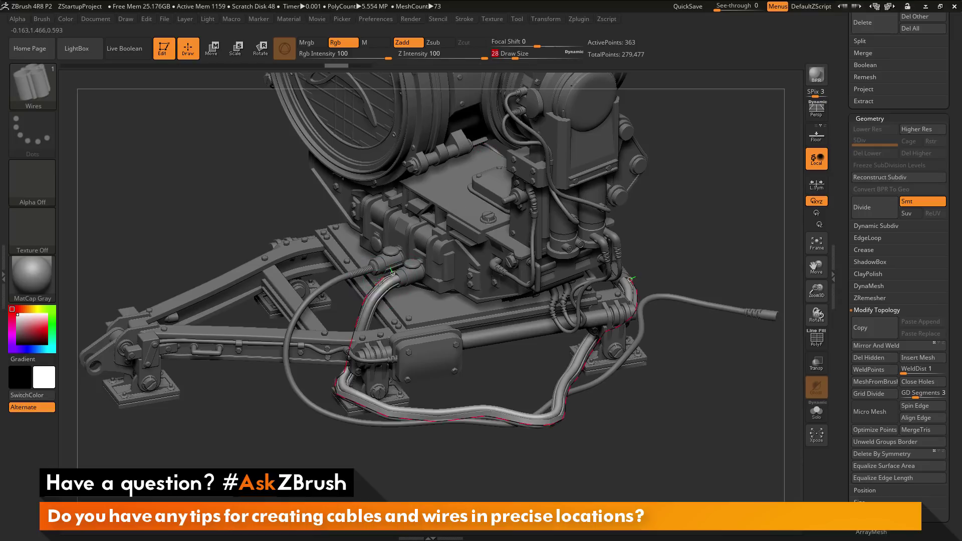
pyautogui.click(736, 215)
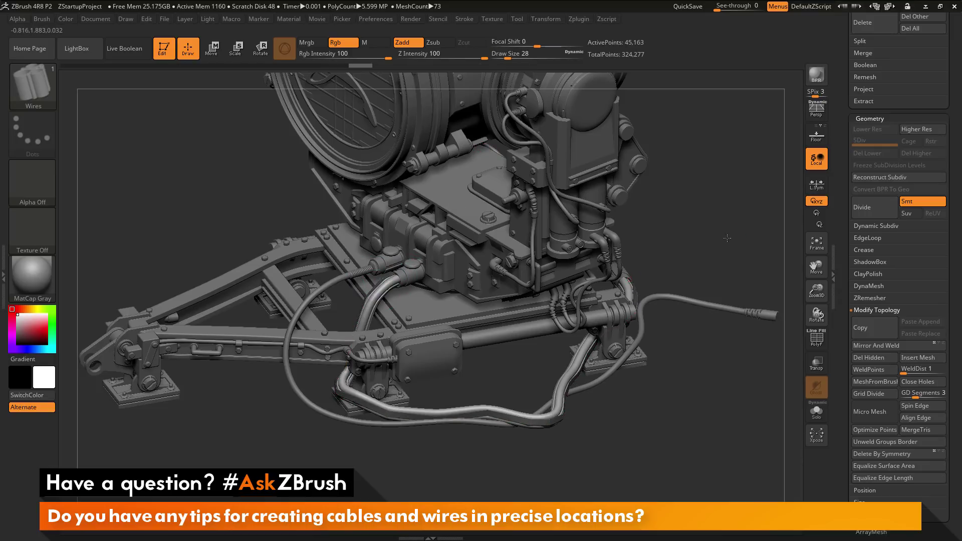
# - Check the thicker wires from several angles and delete the curve that guides them
pyautogui.moveTo(730, 237)
pyautogui.mouseDown()
pyautogui.moveTo(758, 230)
pyautogui.moveTo(700, 245)
pyautogui.moveTo(728, 240)
pyautogui.mouseUp()
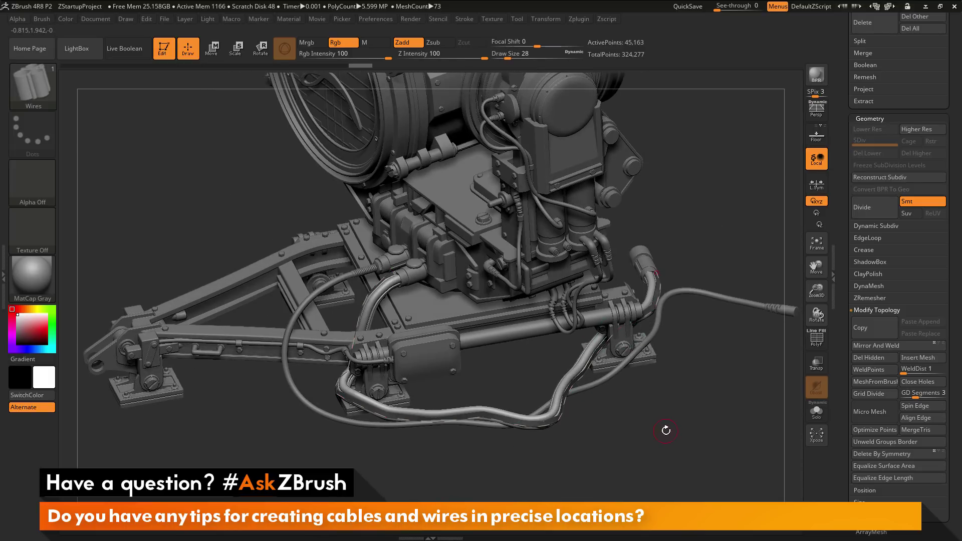
pyautogui.moveTo(666, 431); pyautogui.dragTo(676, 428)
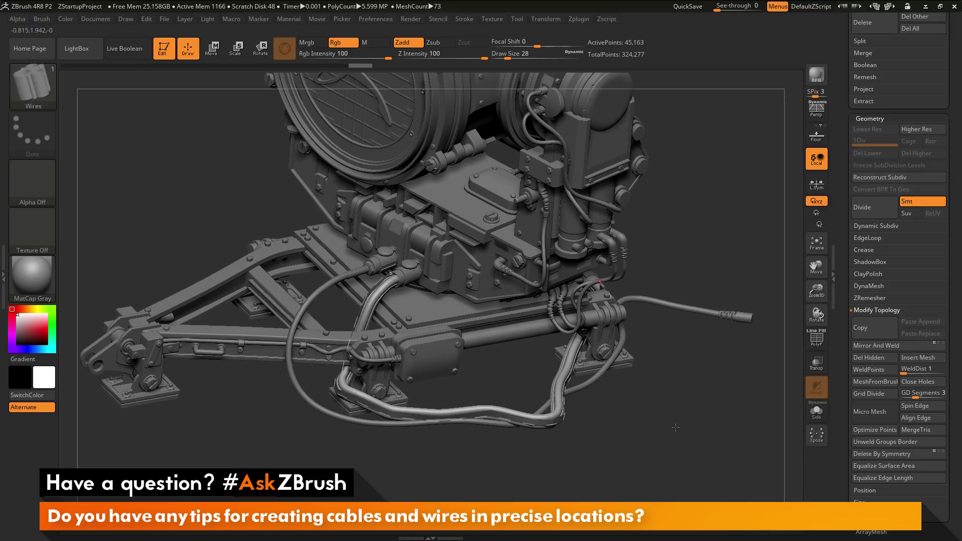
pyautogui.click(469, 20)
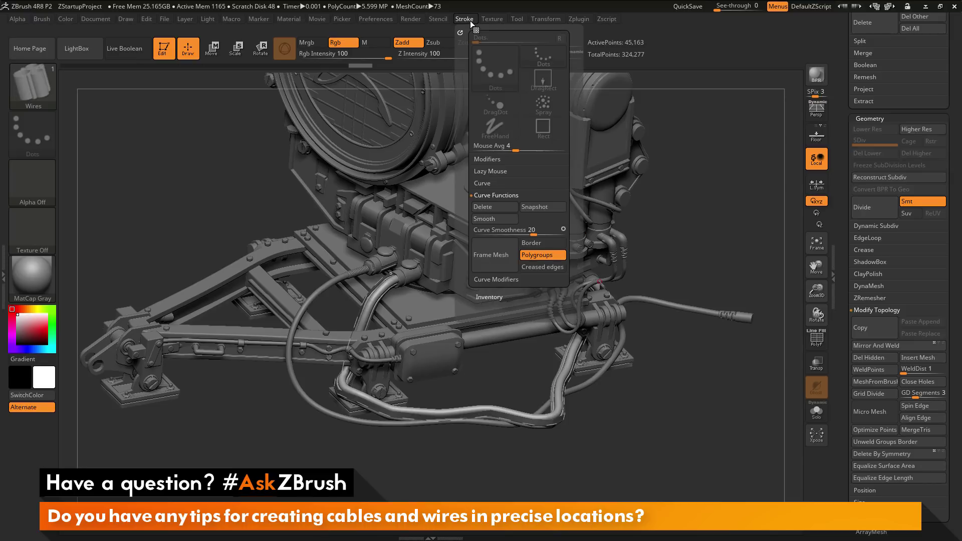
pyautogui.click(502, 210)
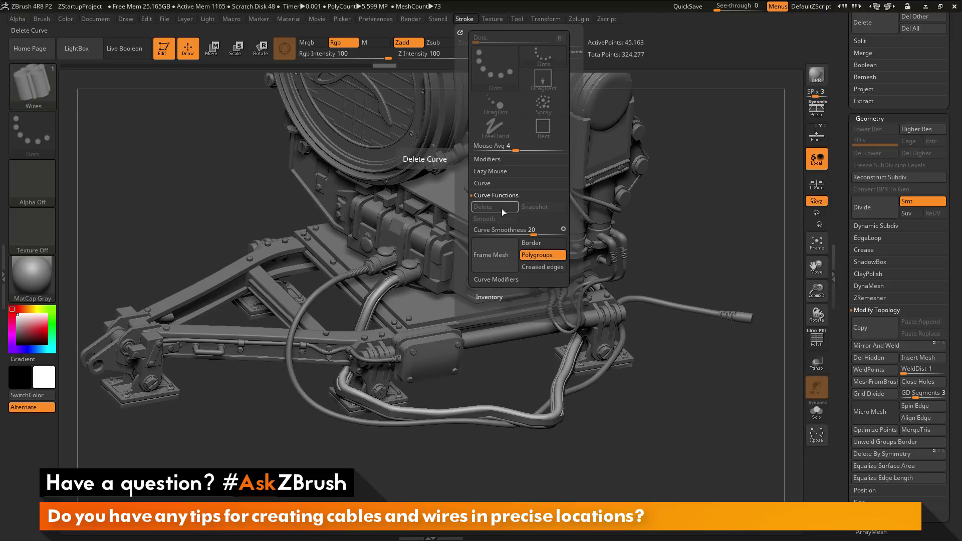
pyautogui.moveTo(841, 141); pyautogui.dragTo(843, 236)
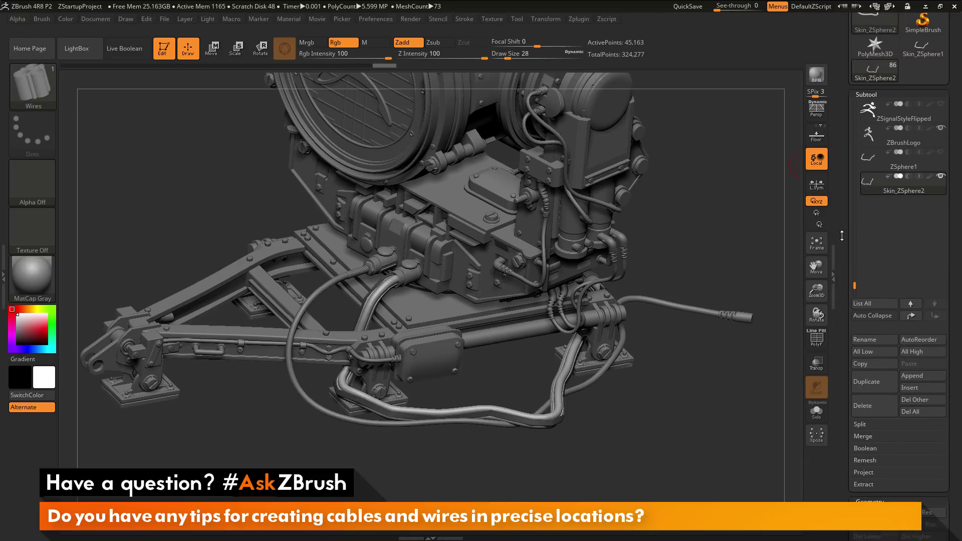
# - Split the unmasked wires into their own subtool, make that subtool active and hide the original guide strip
pyautogui.scroll(-3, 869, 241)
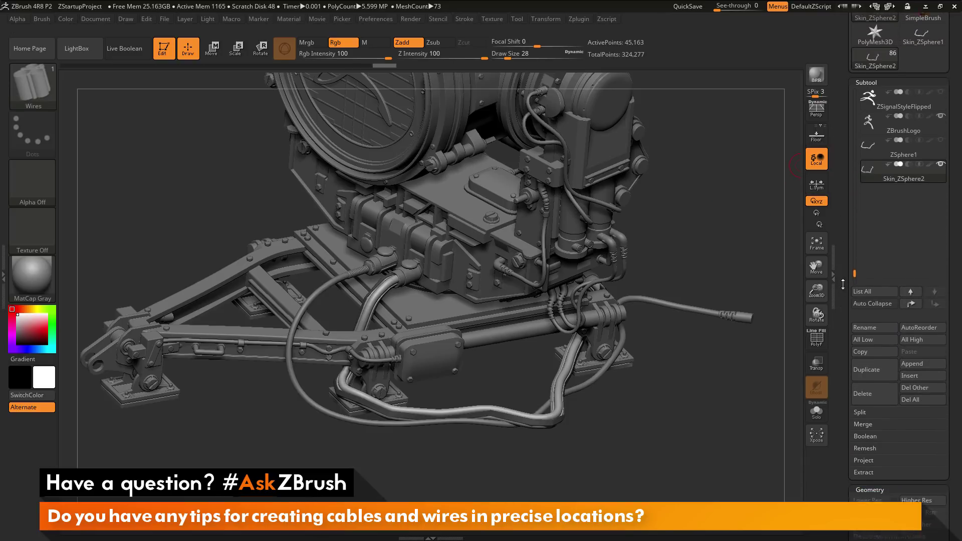
pyautogui.press('shift')
pyautogui.click(871, 385)
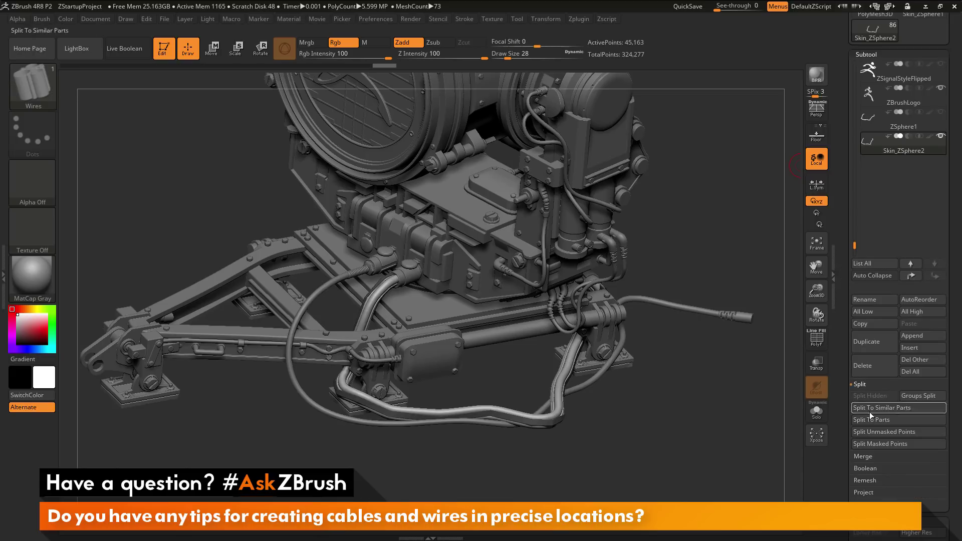
pyautogui.click(871, 432)
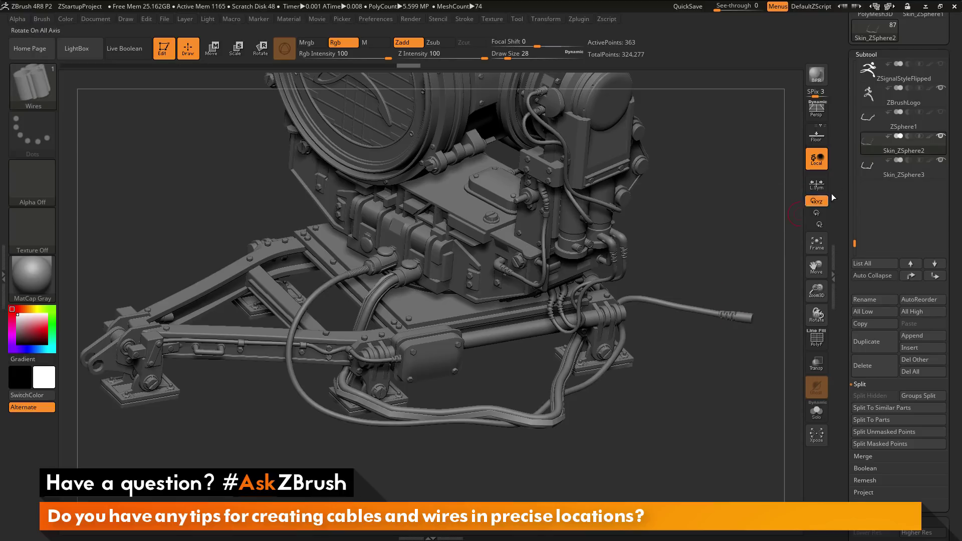
pyautogui.click(886, 174)
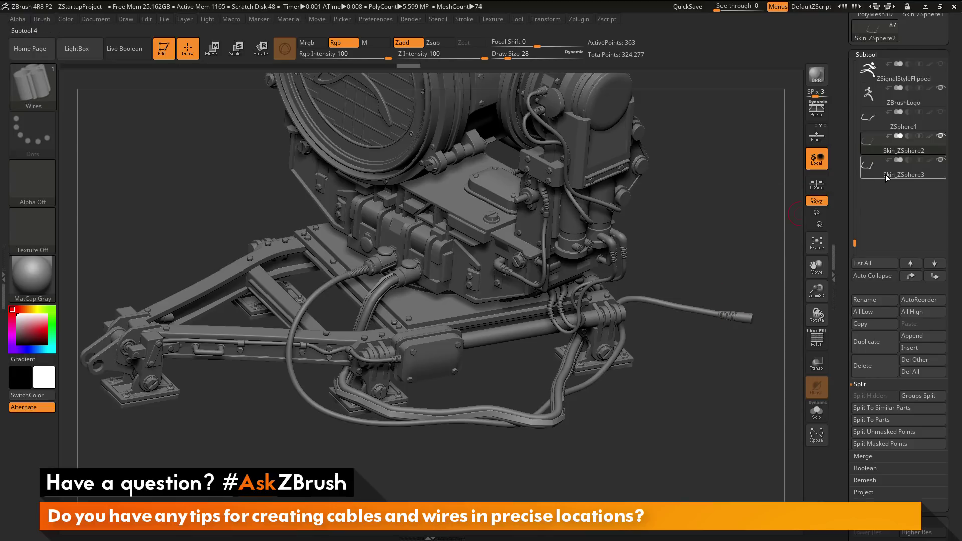
pyautogui.click(941, 138)
# - Examine the separated wires from several angles and check their polygroup colours with PolyFrame
pyautogui.moveTo(719, 253); pyautogui.dragTo(711, 418)
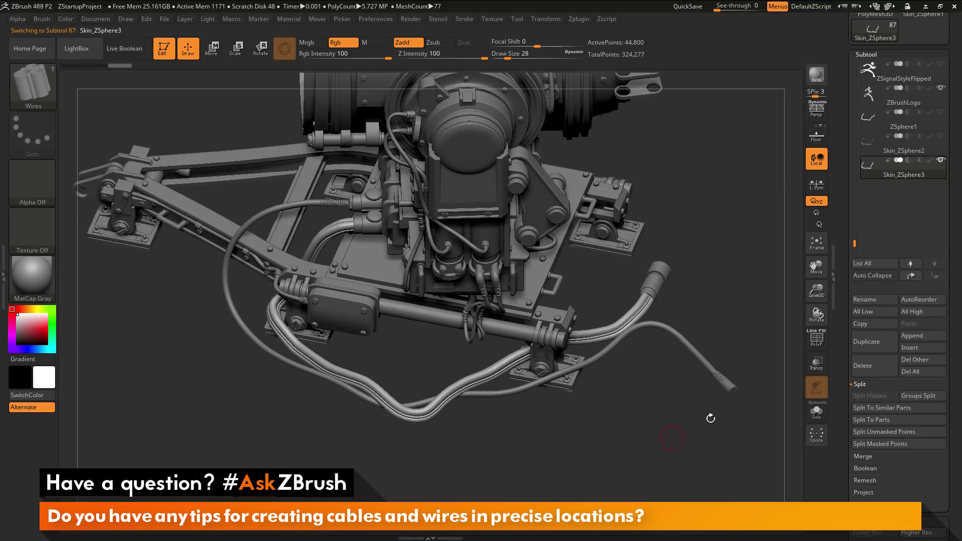
pyautogui.click(817, 338)
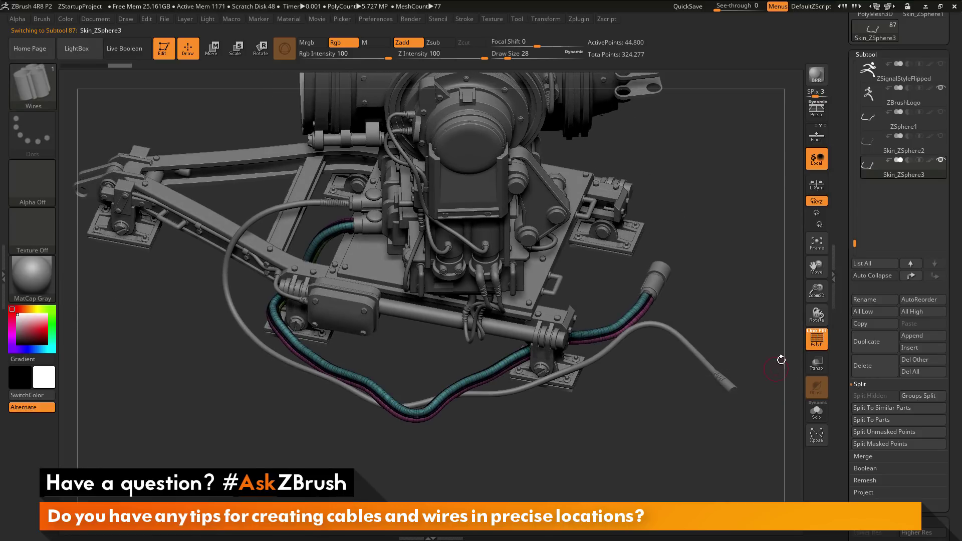
pyautogui.hotkey('shift', 'f')
pyautogui.moveTo(744, 421); pyautogui.dragTo(644, 434)
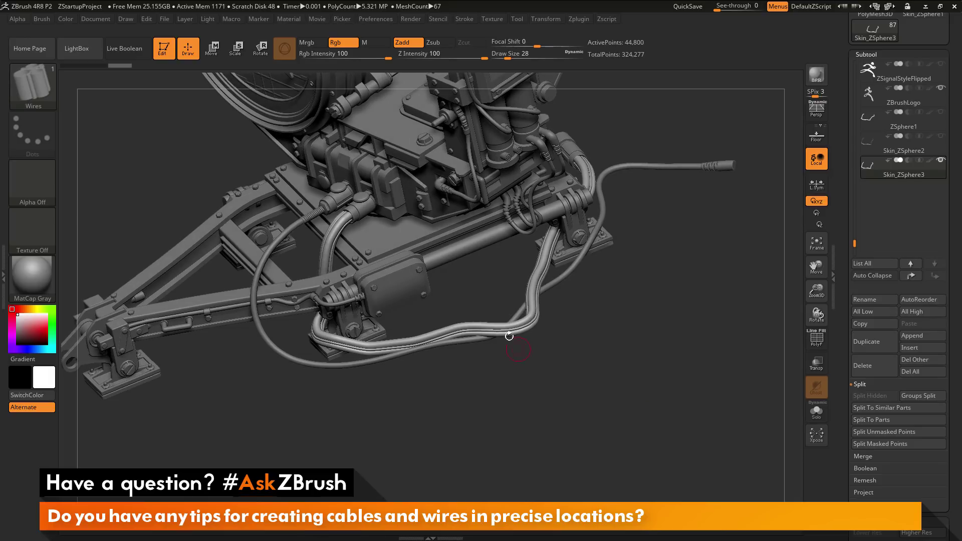
pyautogui.moveTo(559, 432)
pyautogui.mouseDown()
pyautogui.moveTo(596, 379)
pyautogui.moveTo(601, 393)
pyautogui.mouseUp()
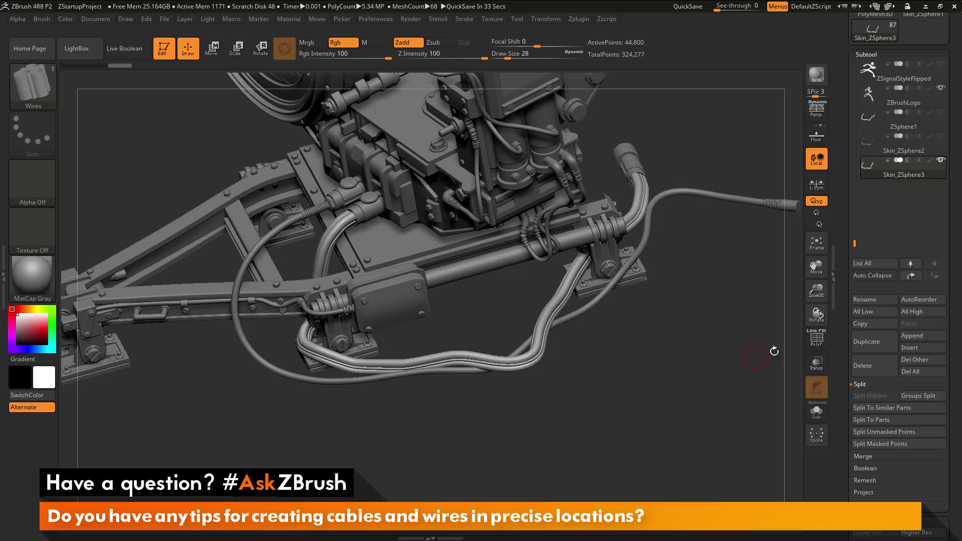
# - Turn on PolyFrame for the wires and set the Move brush's Mask By Polygroups to its maximum
pyautogui.click(816, 339)
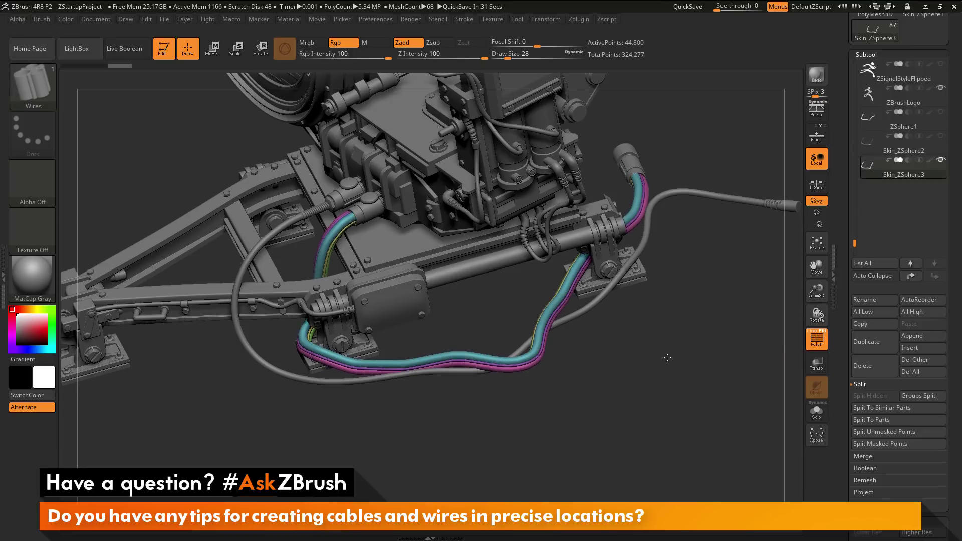
pyautogui.moveTo(668, 358); pyautogui.dragTo(584, 384)
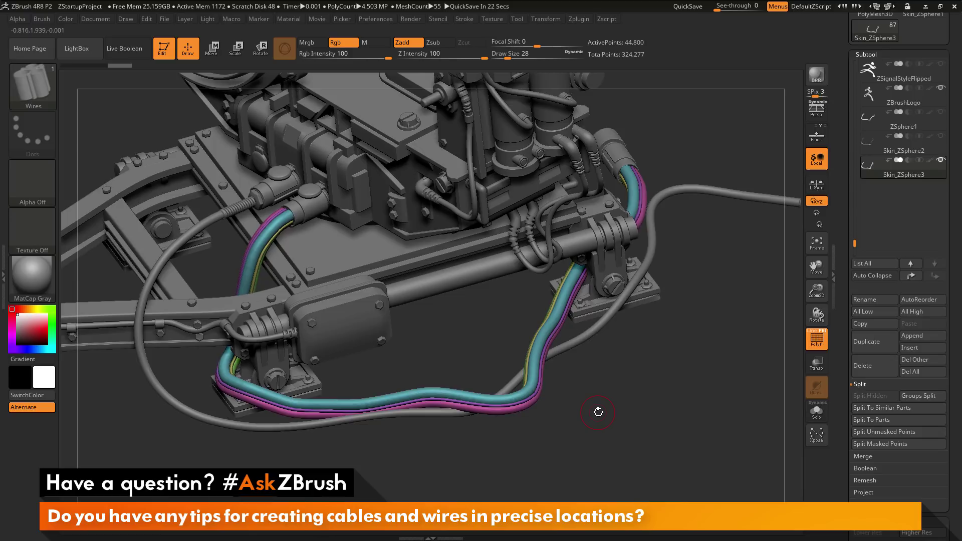
pyautogui.press('b')
pyautogui.press('m')
pyautogui.press('v')
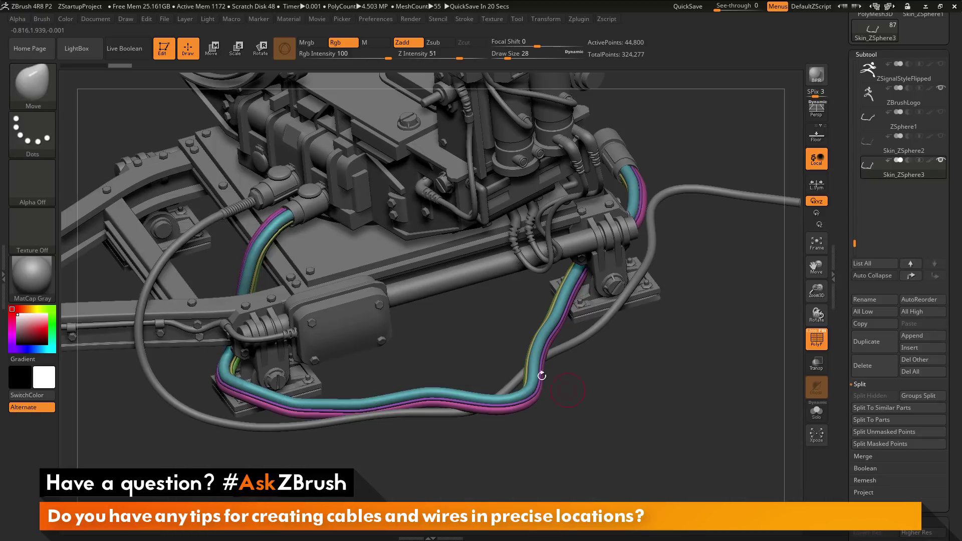
pyautogui.click(41, 19)
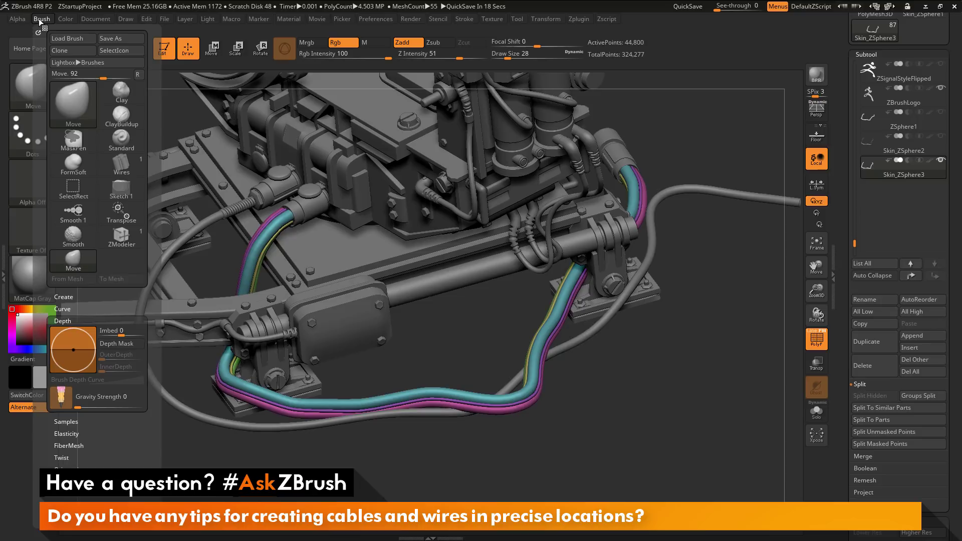
pyautogui.scroll(-5, 116, 385)
pyautogui.click(73, 358)
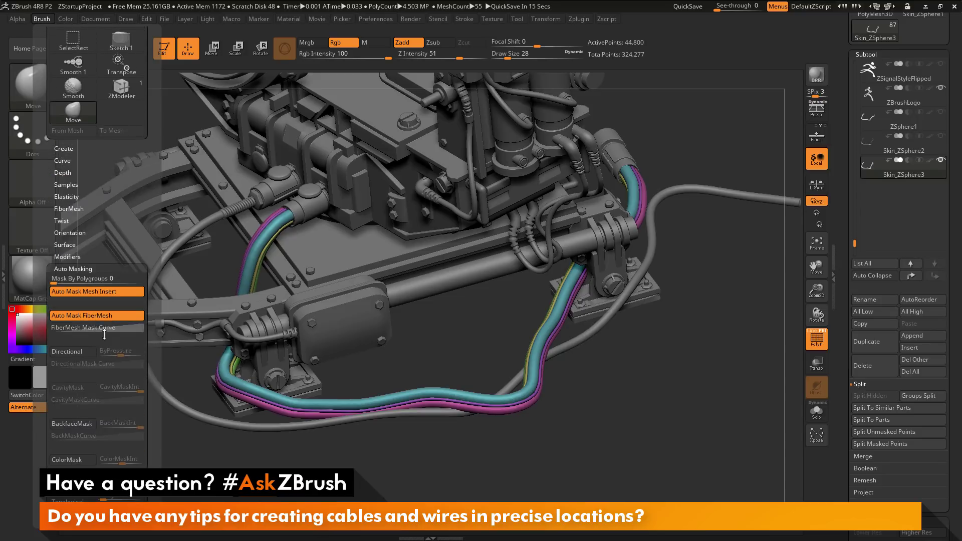
pyautogui.moveTo(124, 283); pyautogui.dragTo(145, 284)
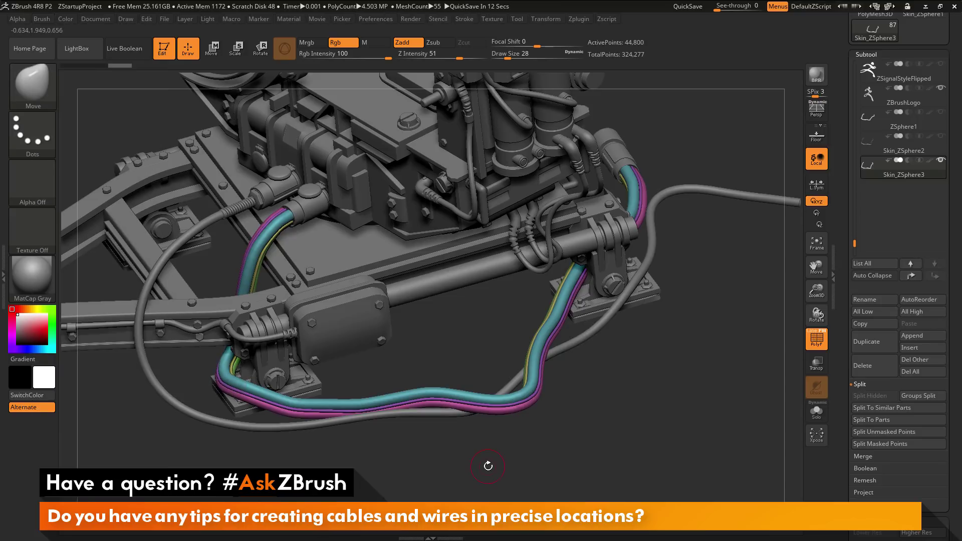
# - Set the Draw Size to 202 and pull individual wire strands apart around the outer bend and the far foot
pyautogui.press('space')
pyautogui.moveTo(576, 364)
pyautogui.mouseDown()
pyautogui.moveTo(609, 365)
pyautogui.moveTo(621, 350)
pyautogui.moveTo(502, 319)
pyautogui.moveTo(514, 336)
pyautogui.moveTo(479, 354)
pyautogui.moveTo(503, 314)
pyautogui.mouseUp()
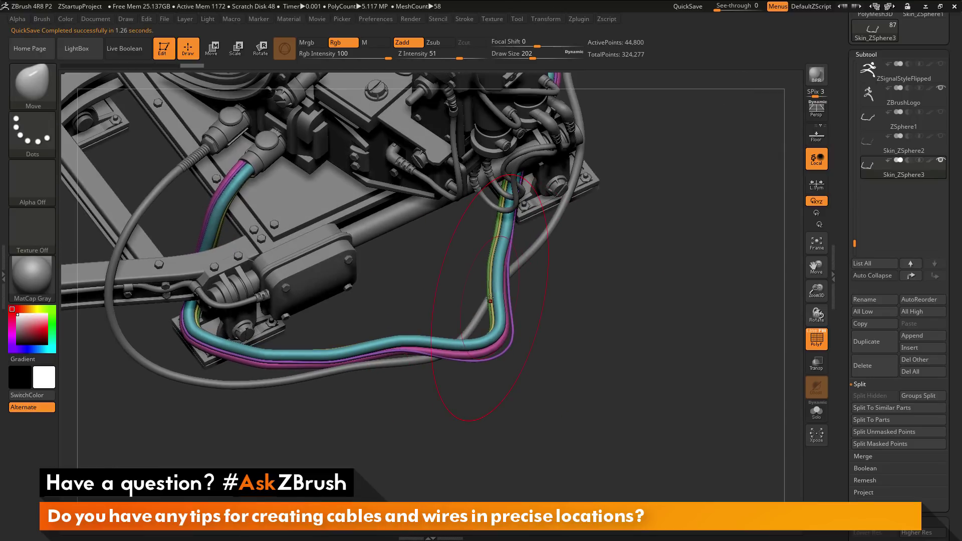
pyautogui.moveTo(492, 284); pyautogui.dragTo(482, 281)
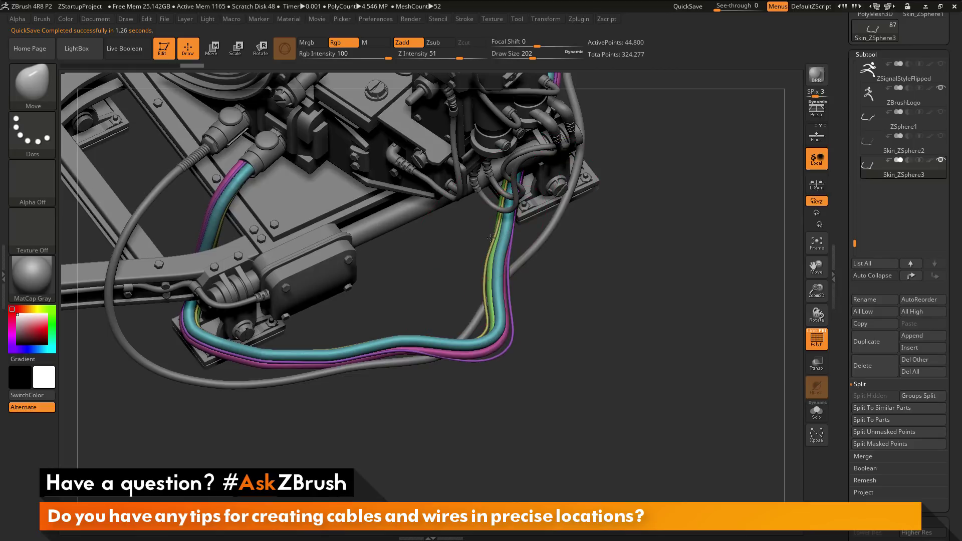
pyautogui.moveTo(429, 246)
pyautogui.mouseDown()
pyautogui.moveTo(437, 313)
pyautogui.moveTo(455, 316)
pyautogui.mouseUp()
pyautogui.keyDown('alt'); pyautogui.moveTo(552, 333); pyautogui.dragTo(533, 366); pyautogui.keyUp('alt')
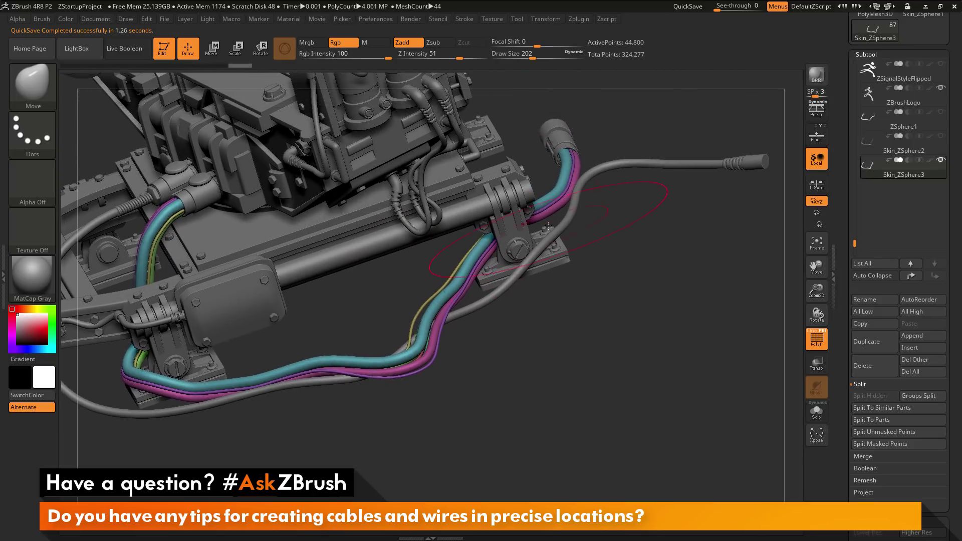
pyautogui.moveTo(546, 210); pyautogui.dragTo(540, 189)
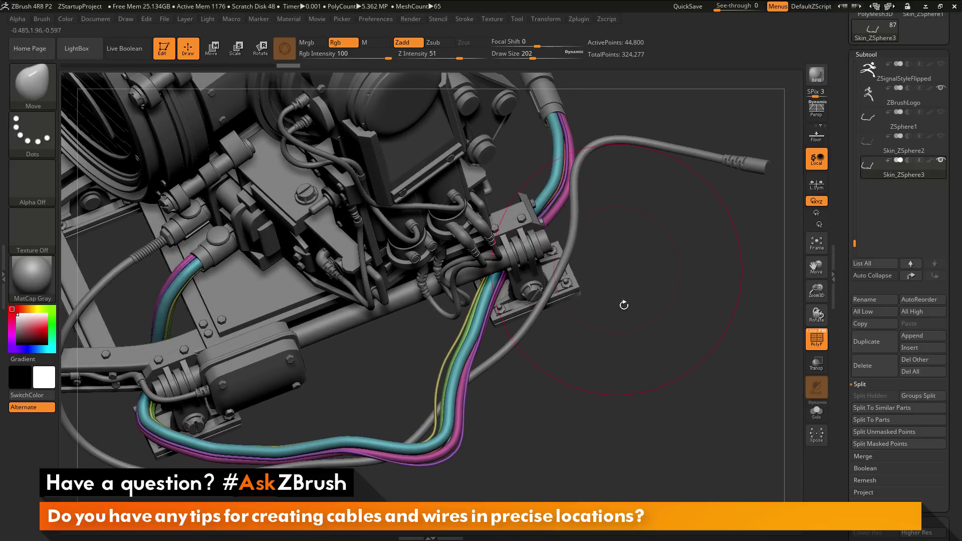
# - Offset individual strands around the near foot and below the base connector to loosen the wire bundle
pyautogui.moveTo(624, 305); pyautogui.dragTo(260, 295)
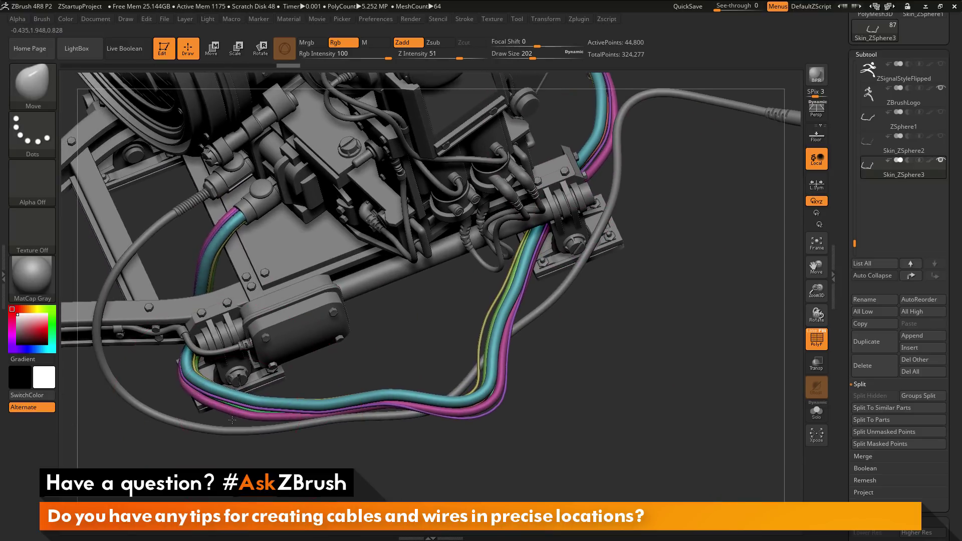
pyautogui.moveTo(232, 421); pyautogui.dragTo(230, 418)
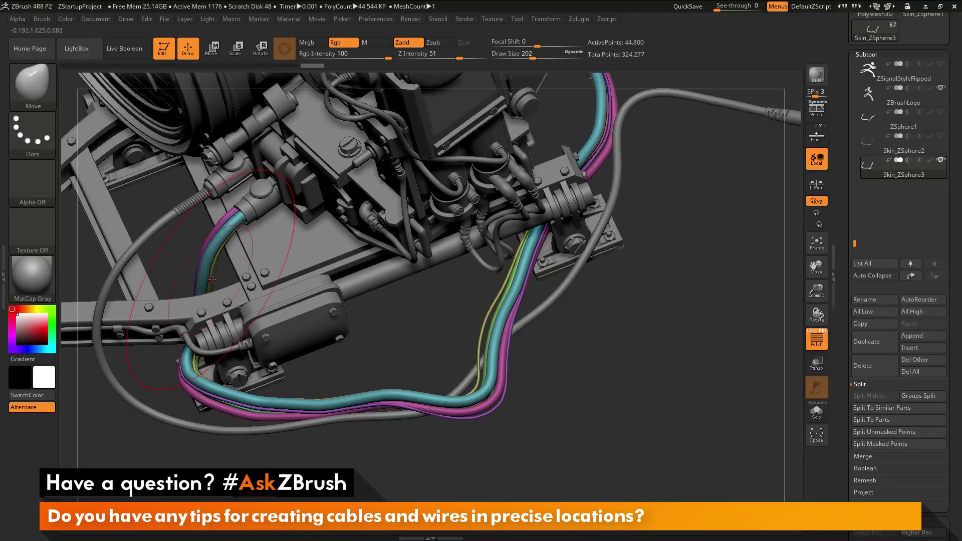
pyautogui.moveTo(212, 280); pyautogui.dragTo(223, 280)
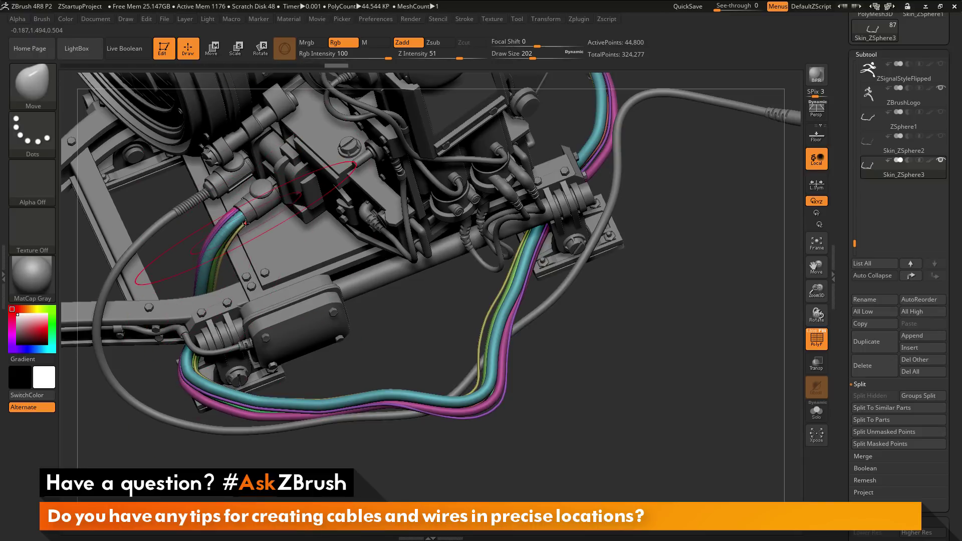
pyautogui.moveTo(663, 344); pyautogui.dragTo(686, 352)
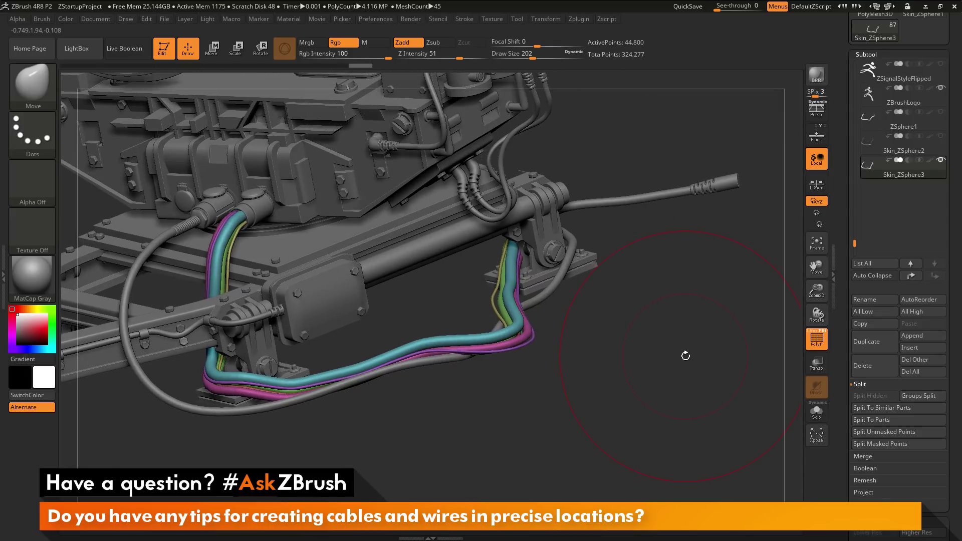